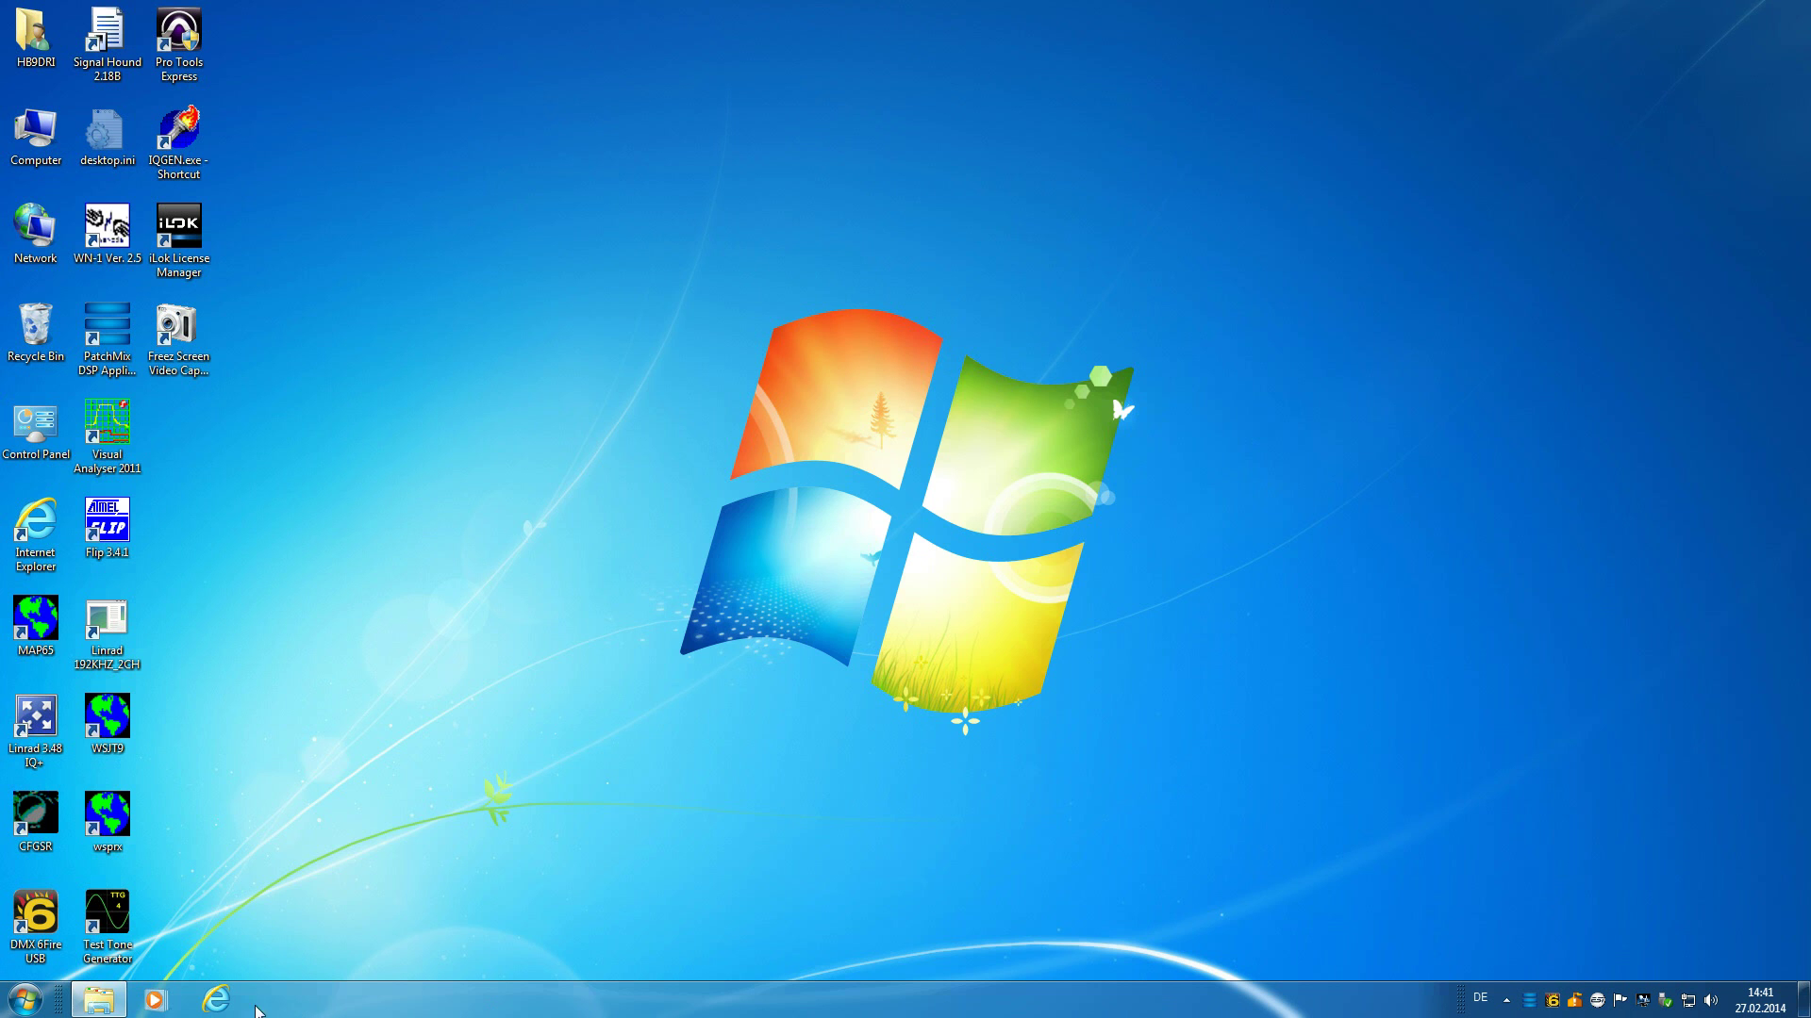
Open the "Linrad 3.51 IQ+ 4CH - Copy" folder and delete the dsp_ssb_corr calibration file.
click(95, 1000)
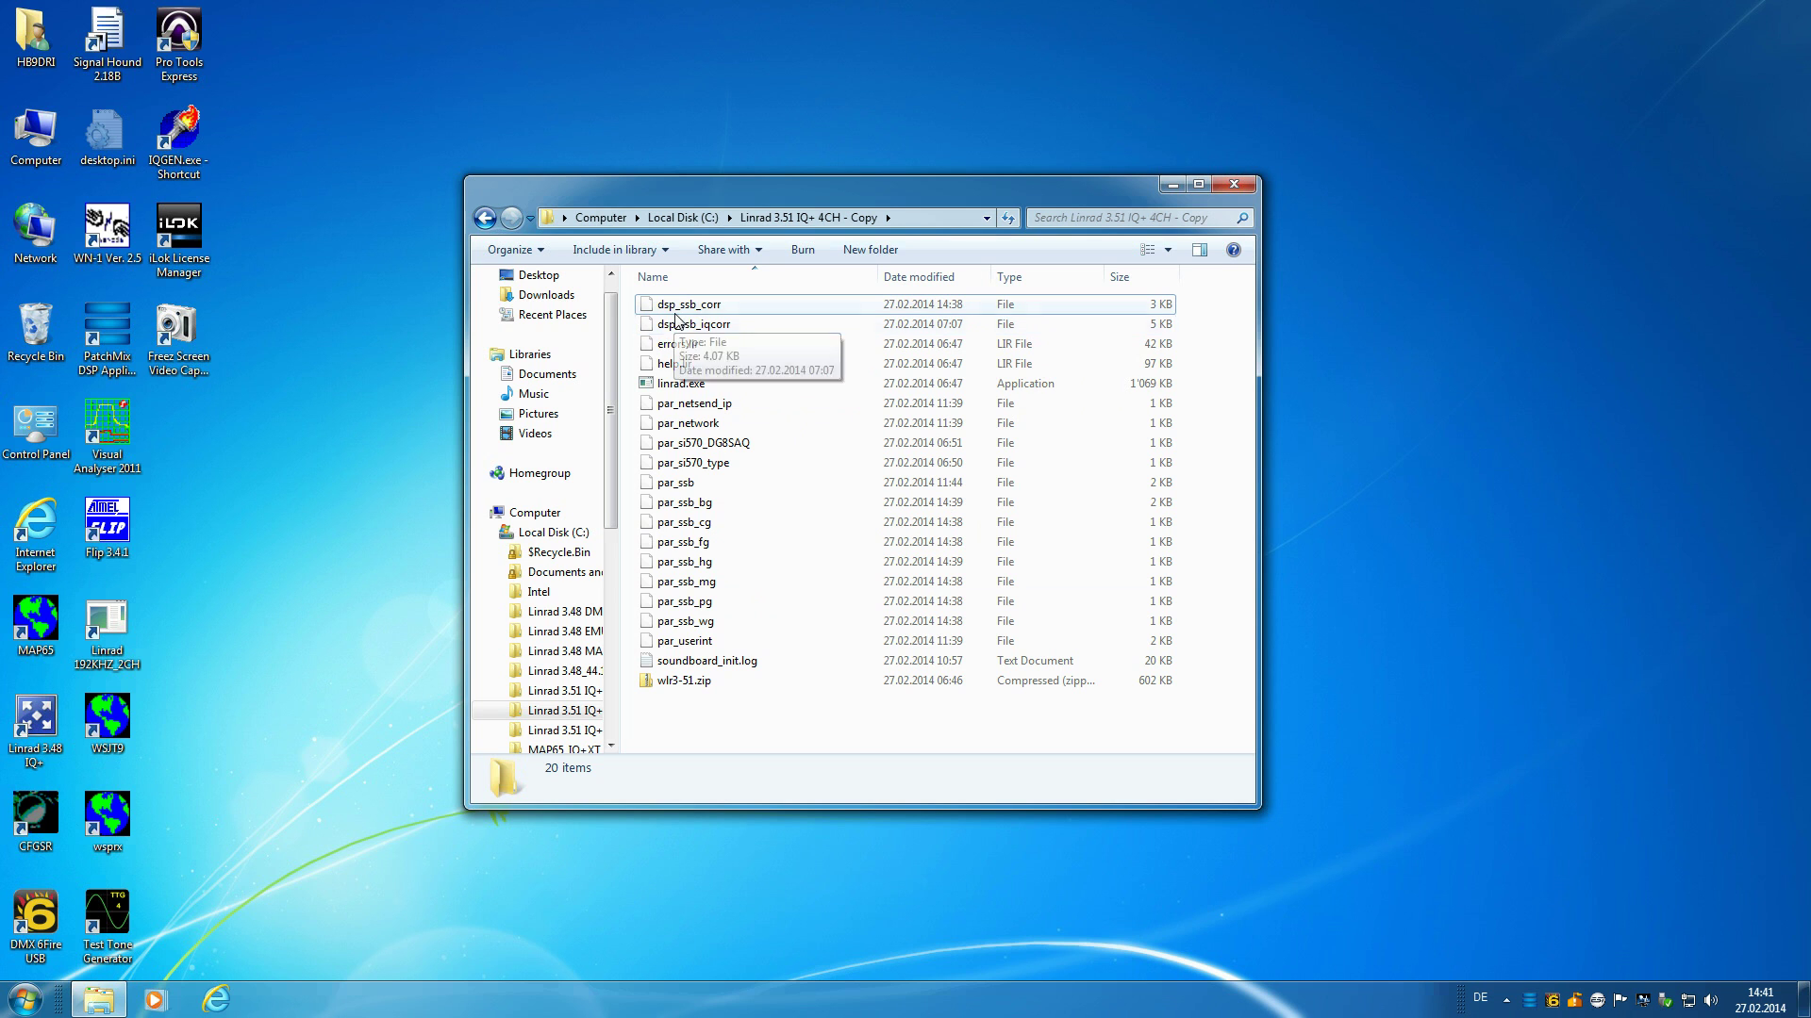
click(726, 310)
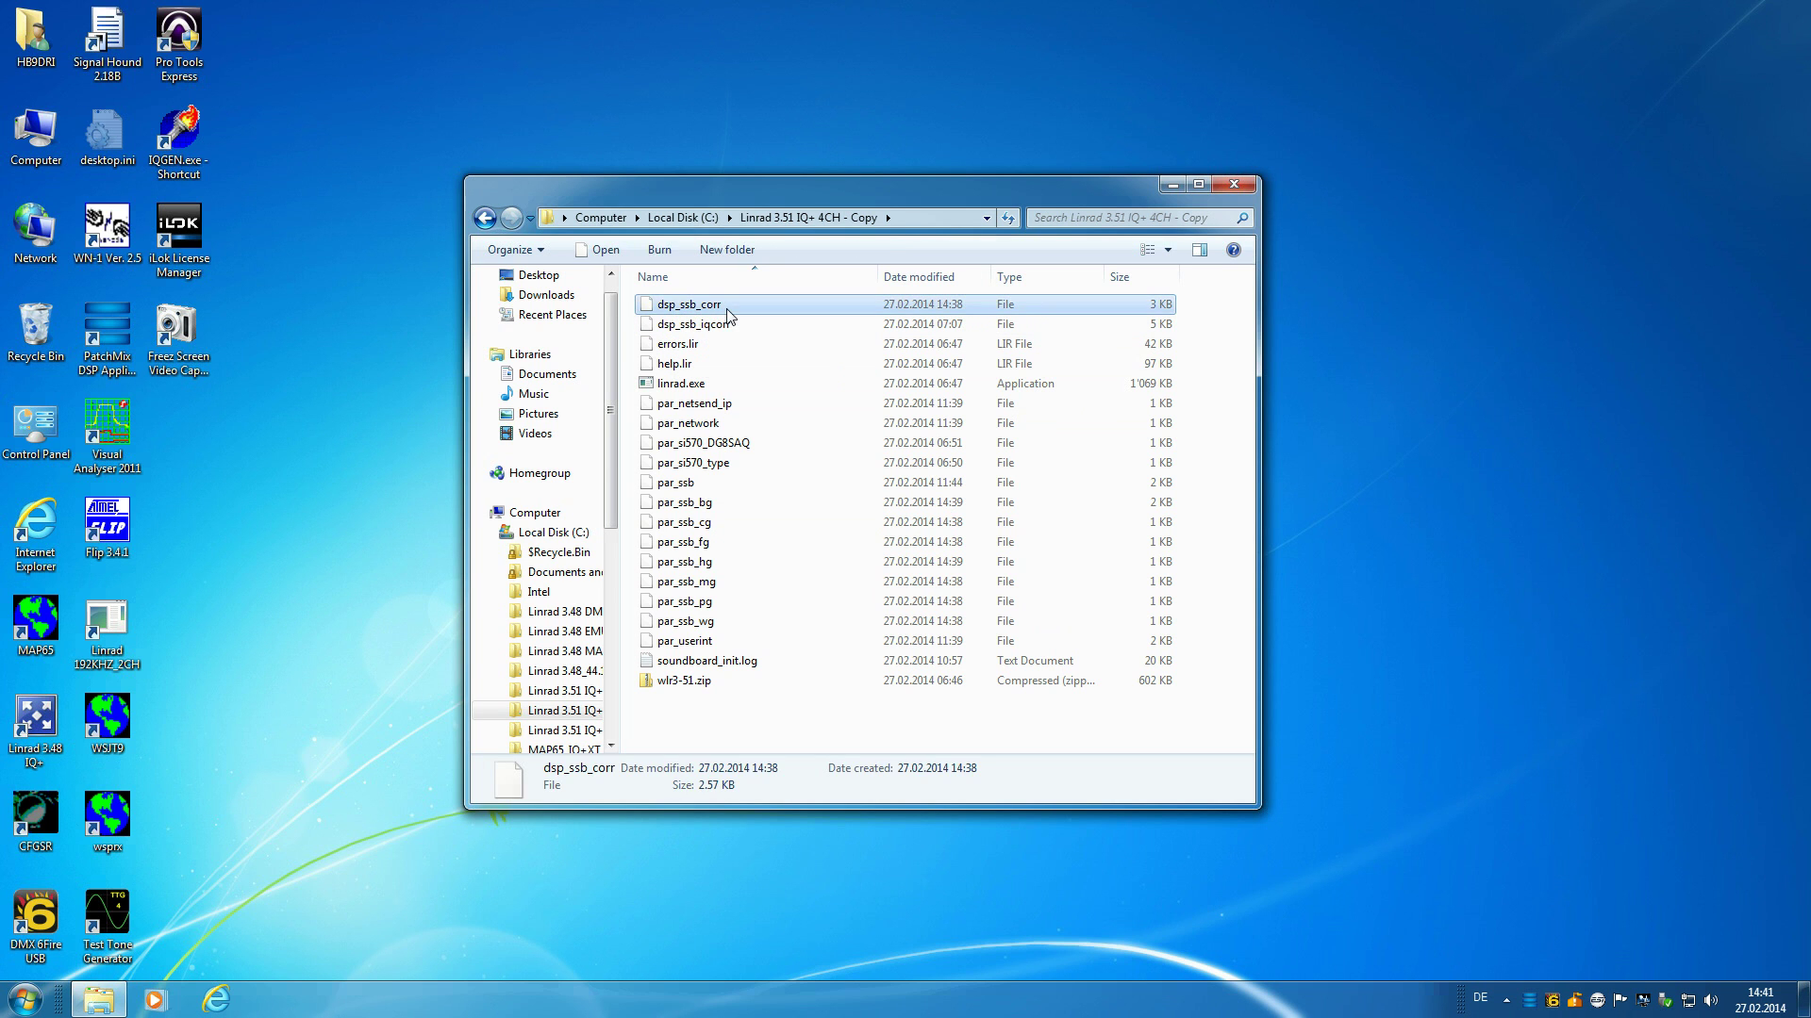
key(Delete)
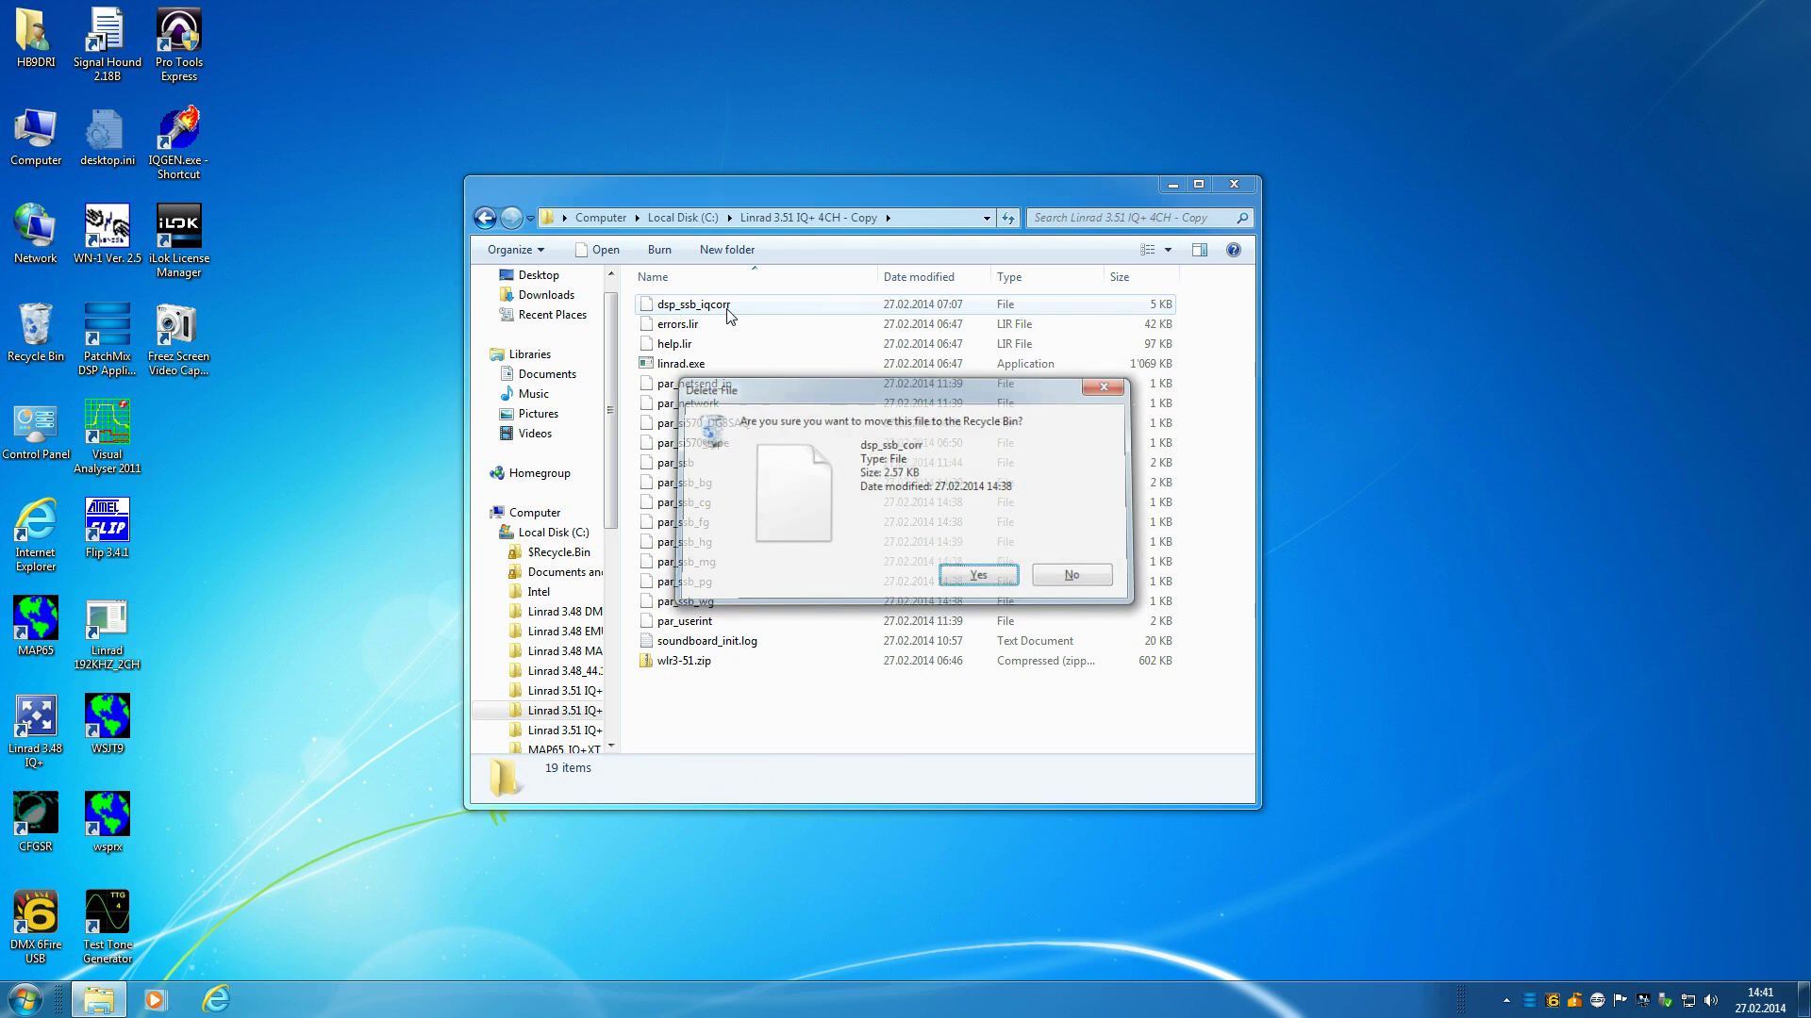
key(Return)
click(727, 309)
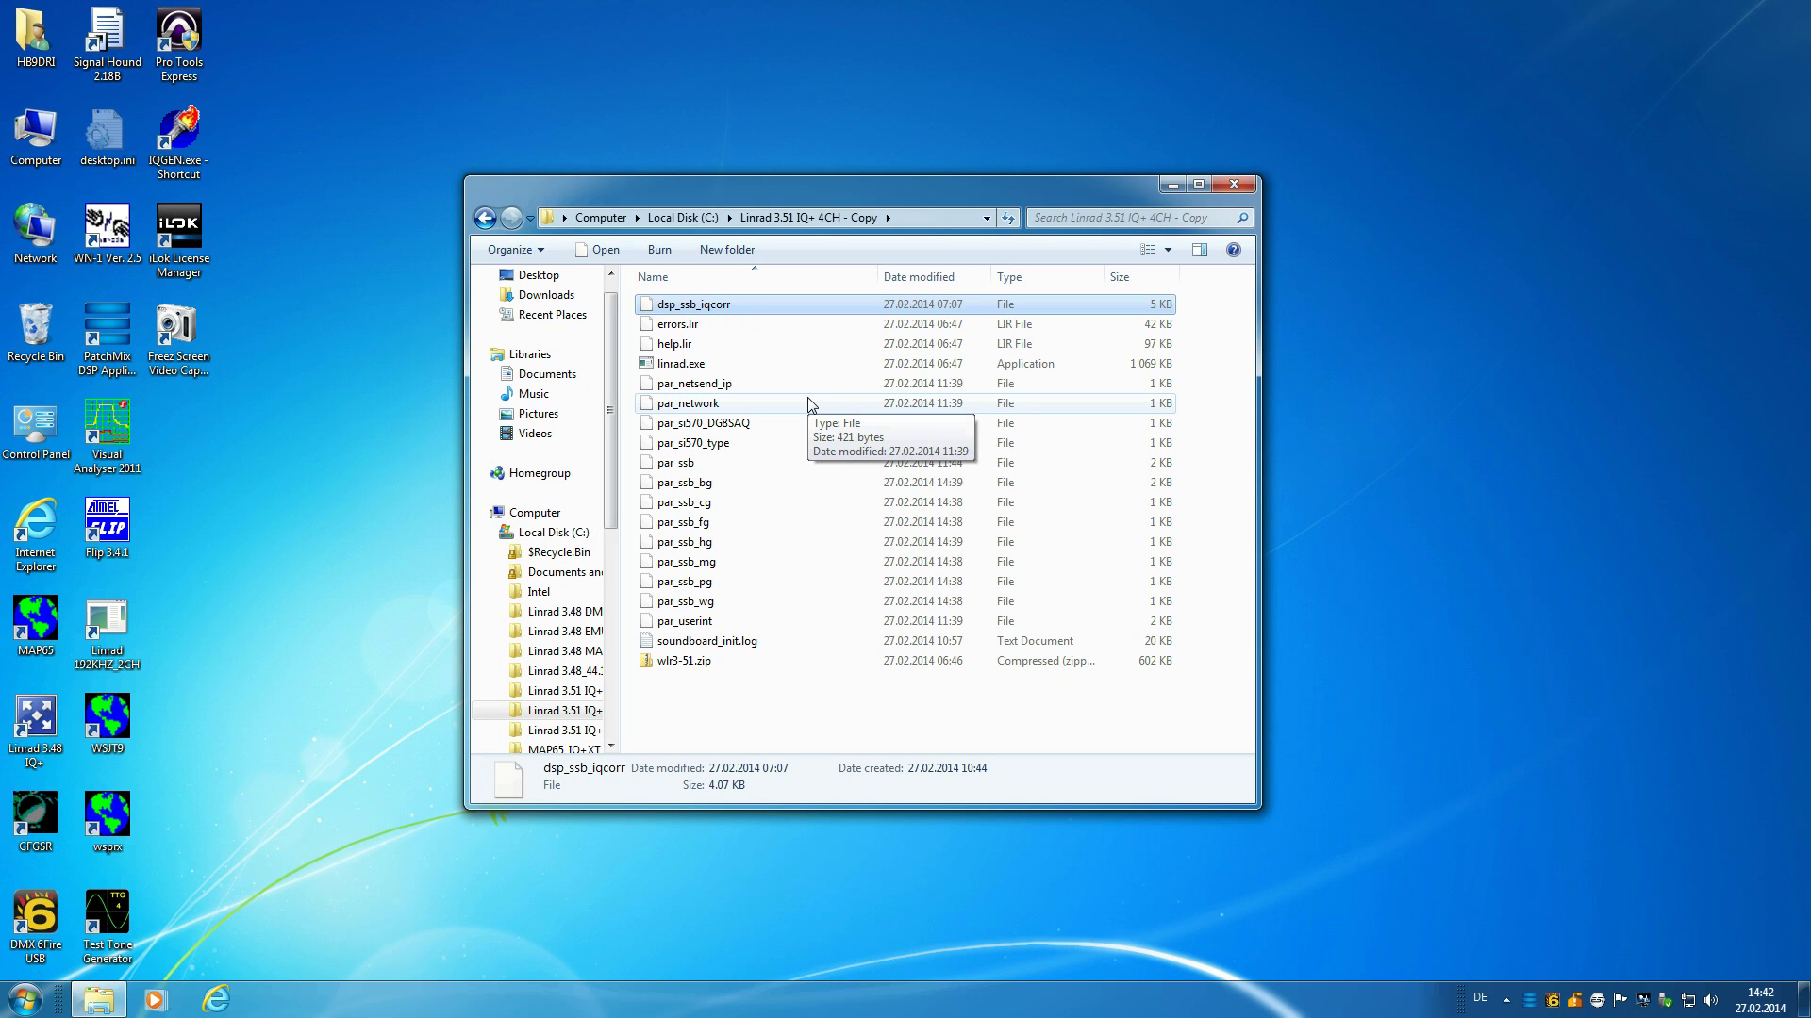
double_click(698, 364)
click(961, 523)
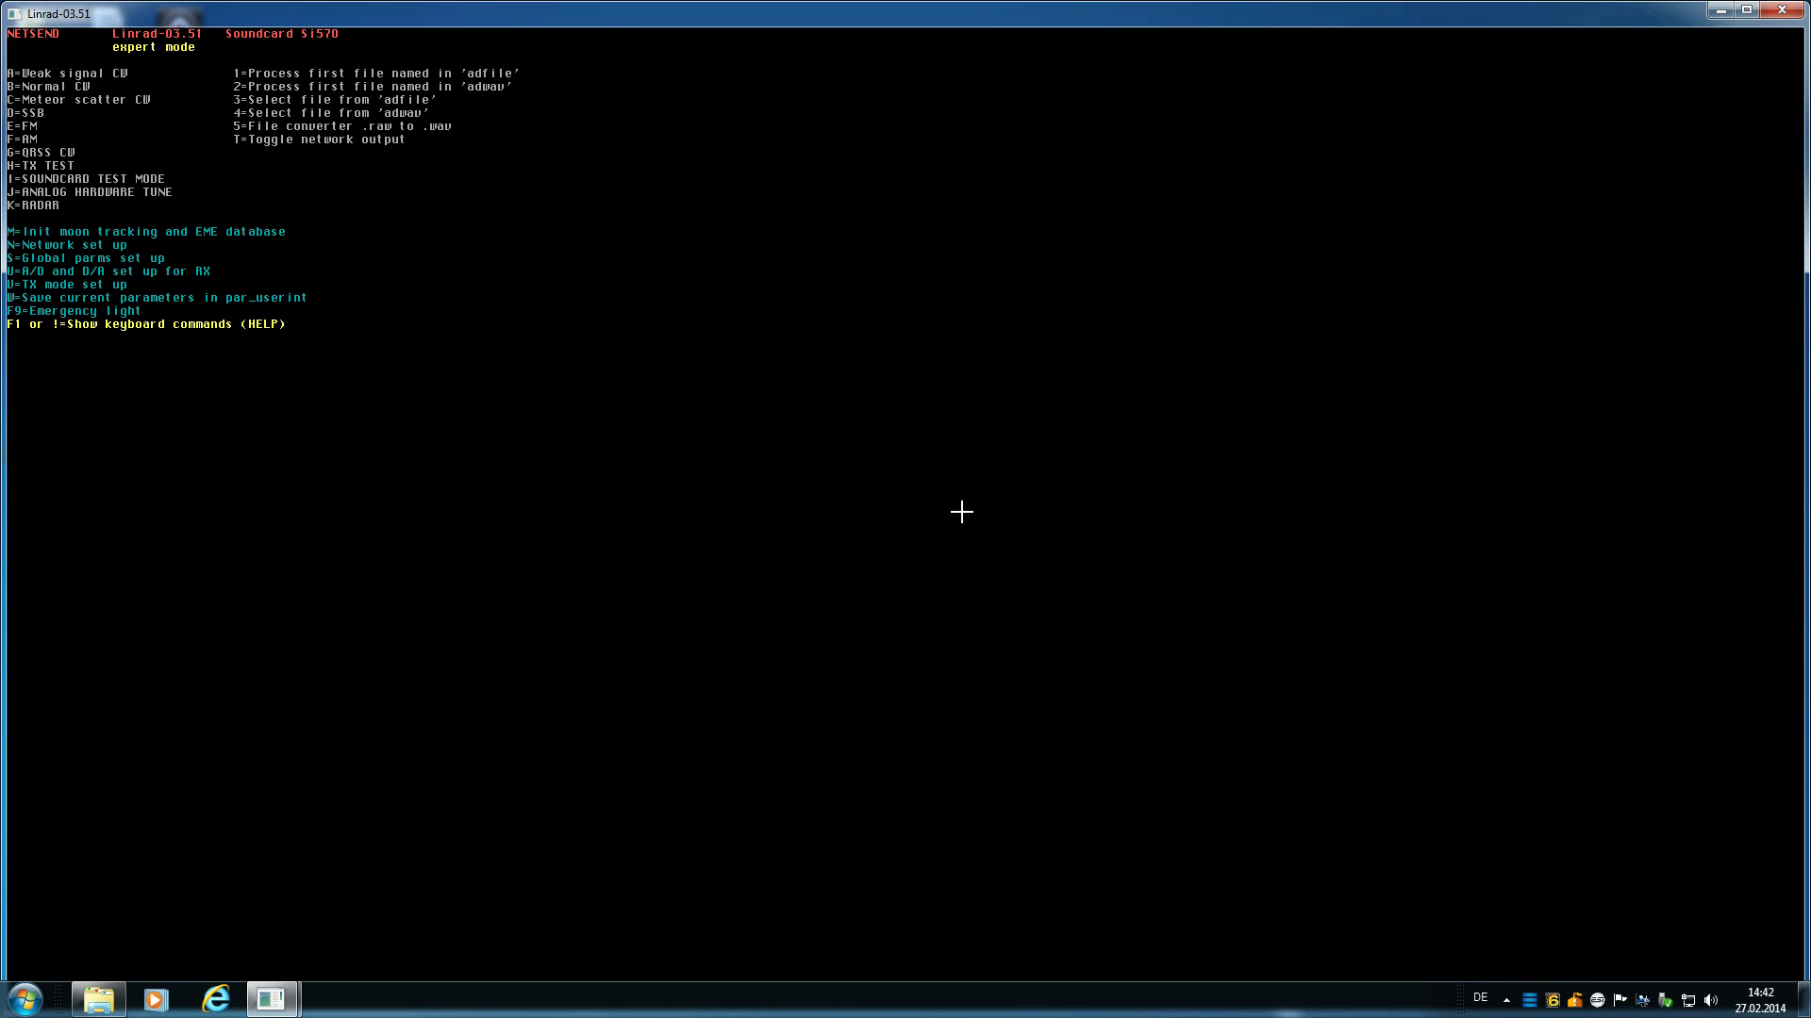
key(a)
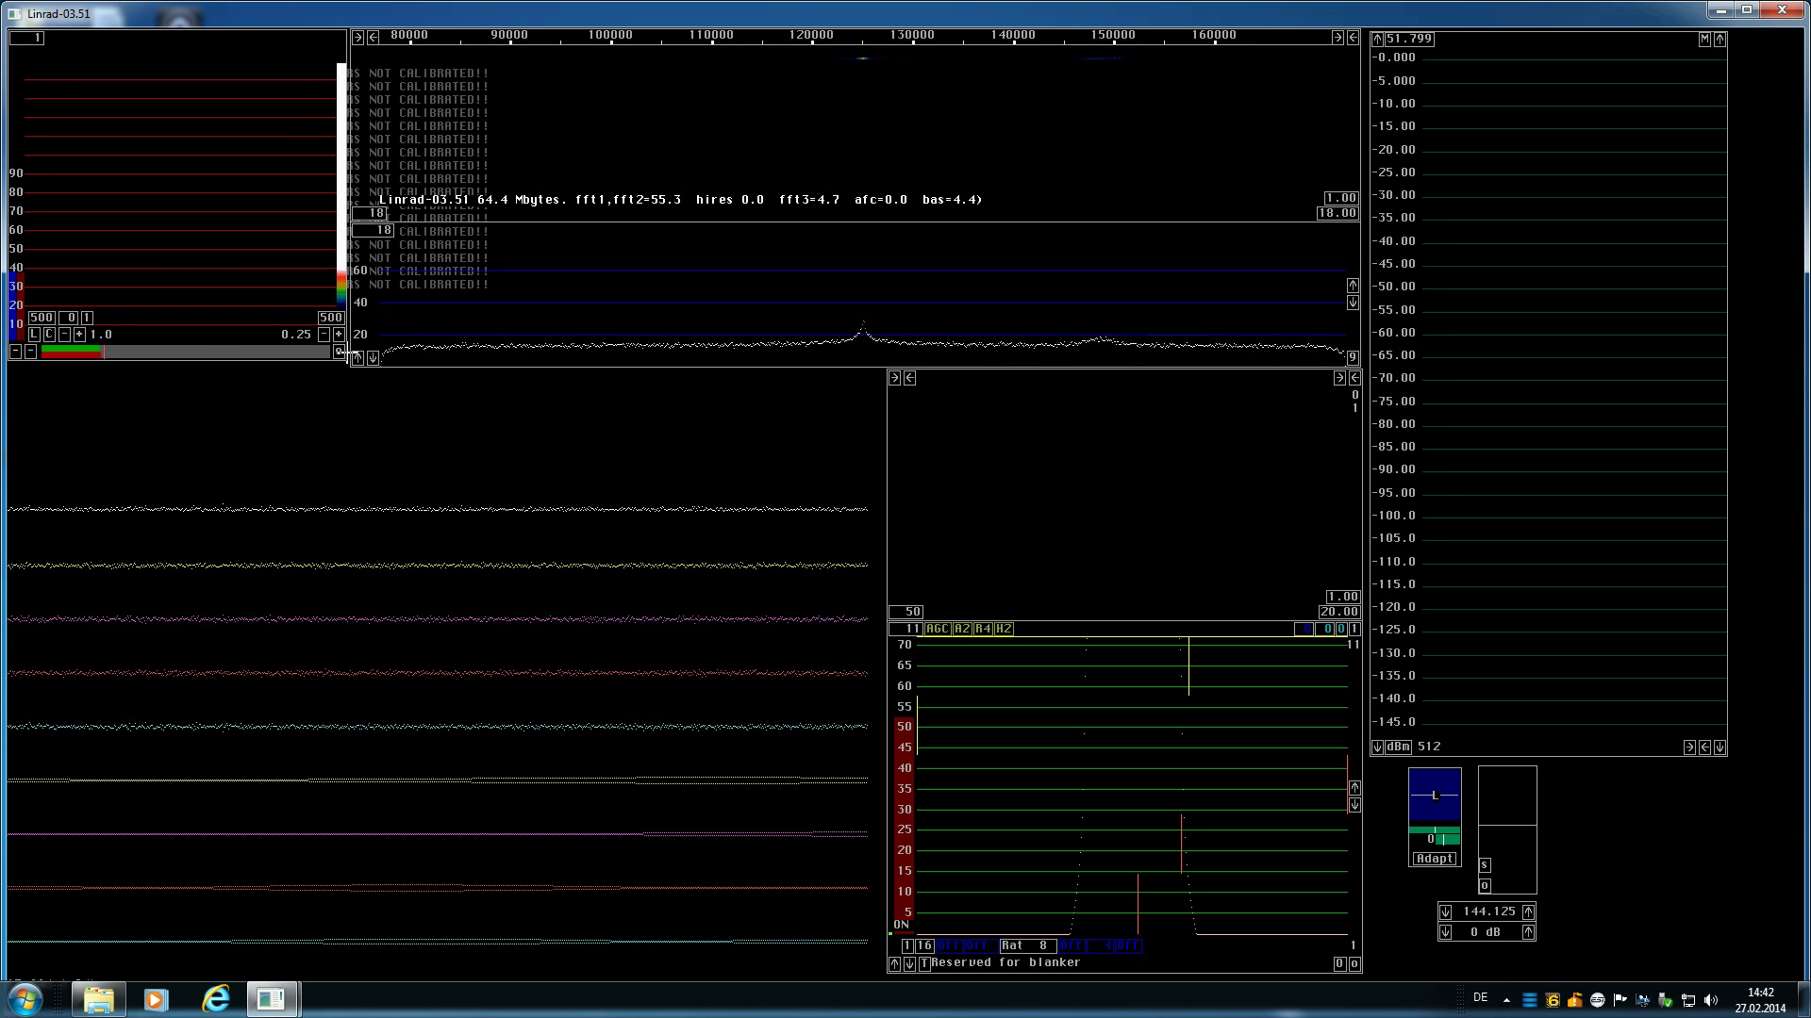
click(1781, 9)
Launch linrad.exe, start SSB reception and show the time-domain oscilloscope traces.
double_click(680, 364)
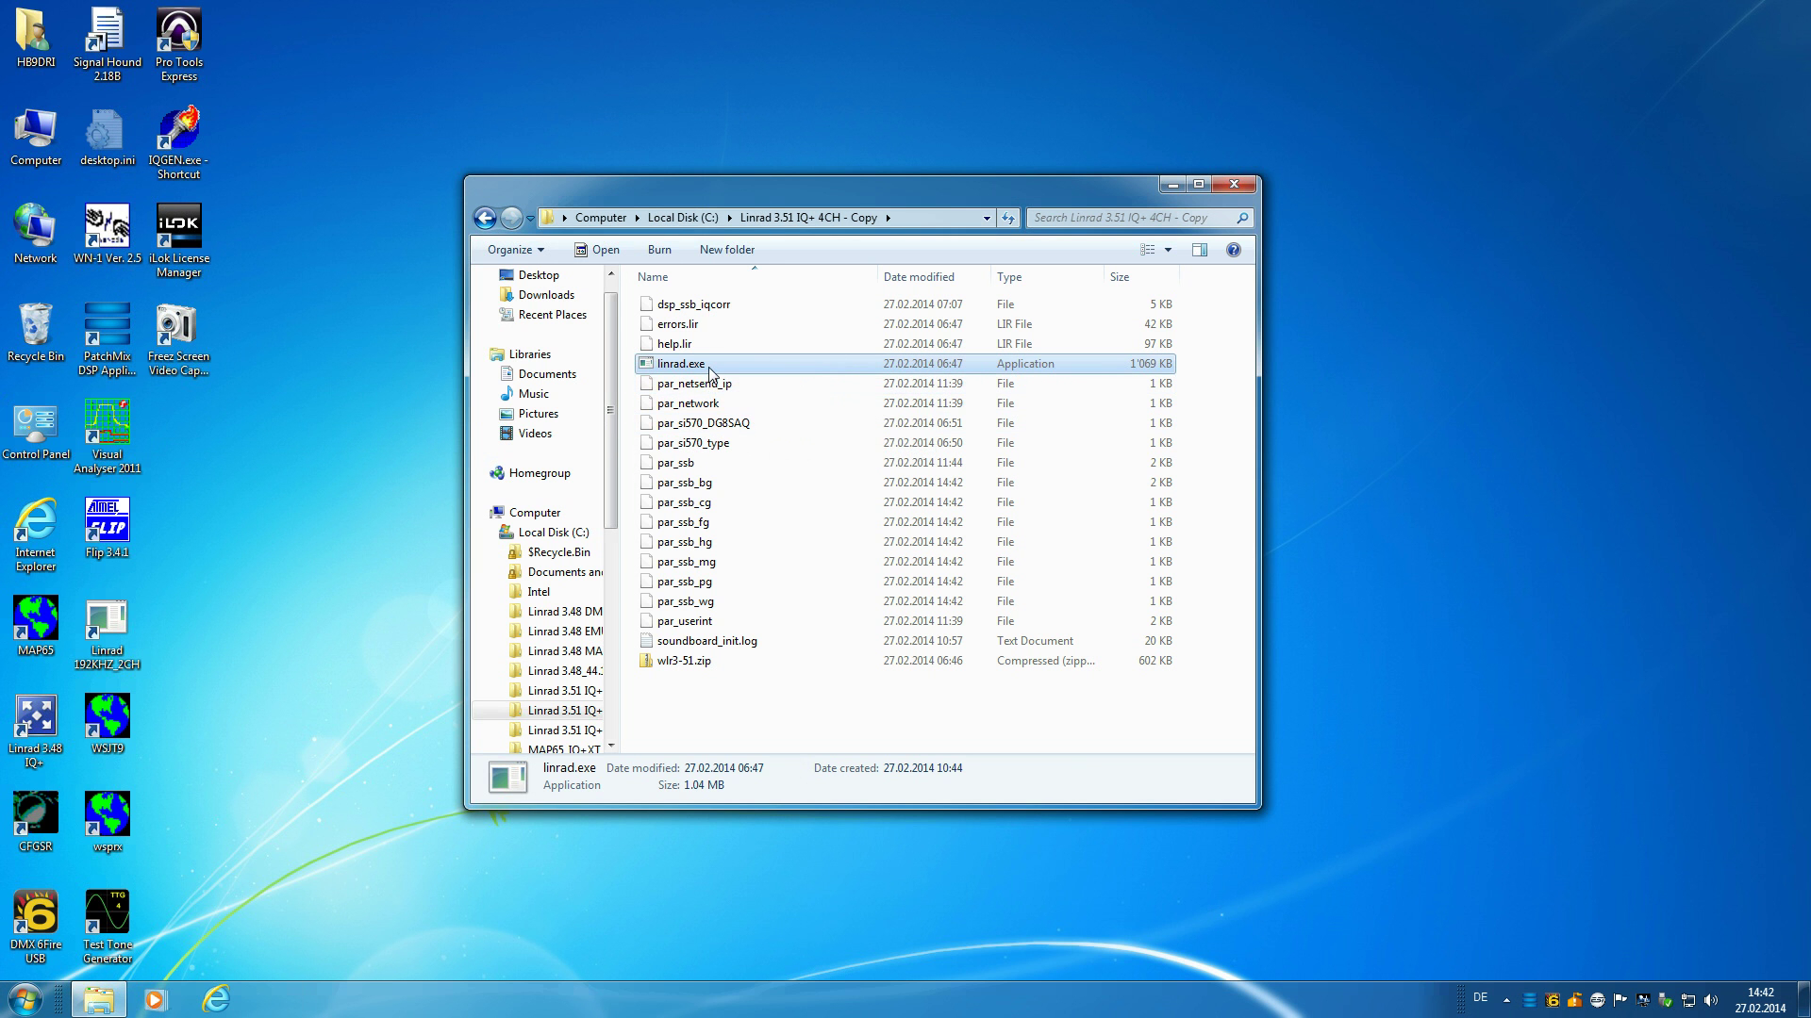
click(958, 518)
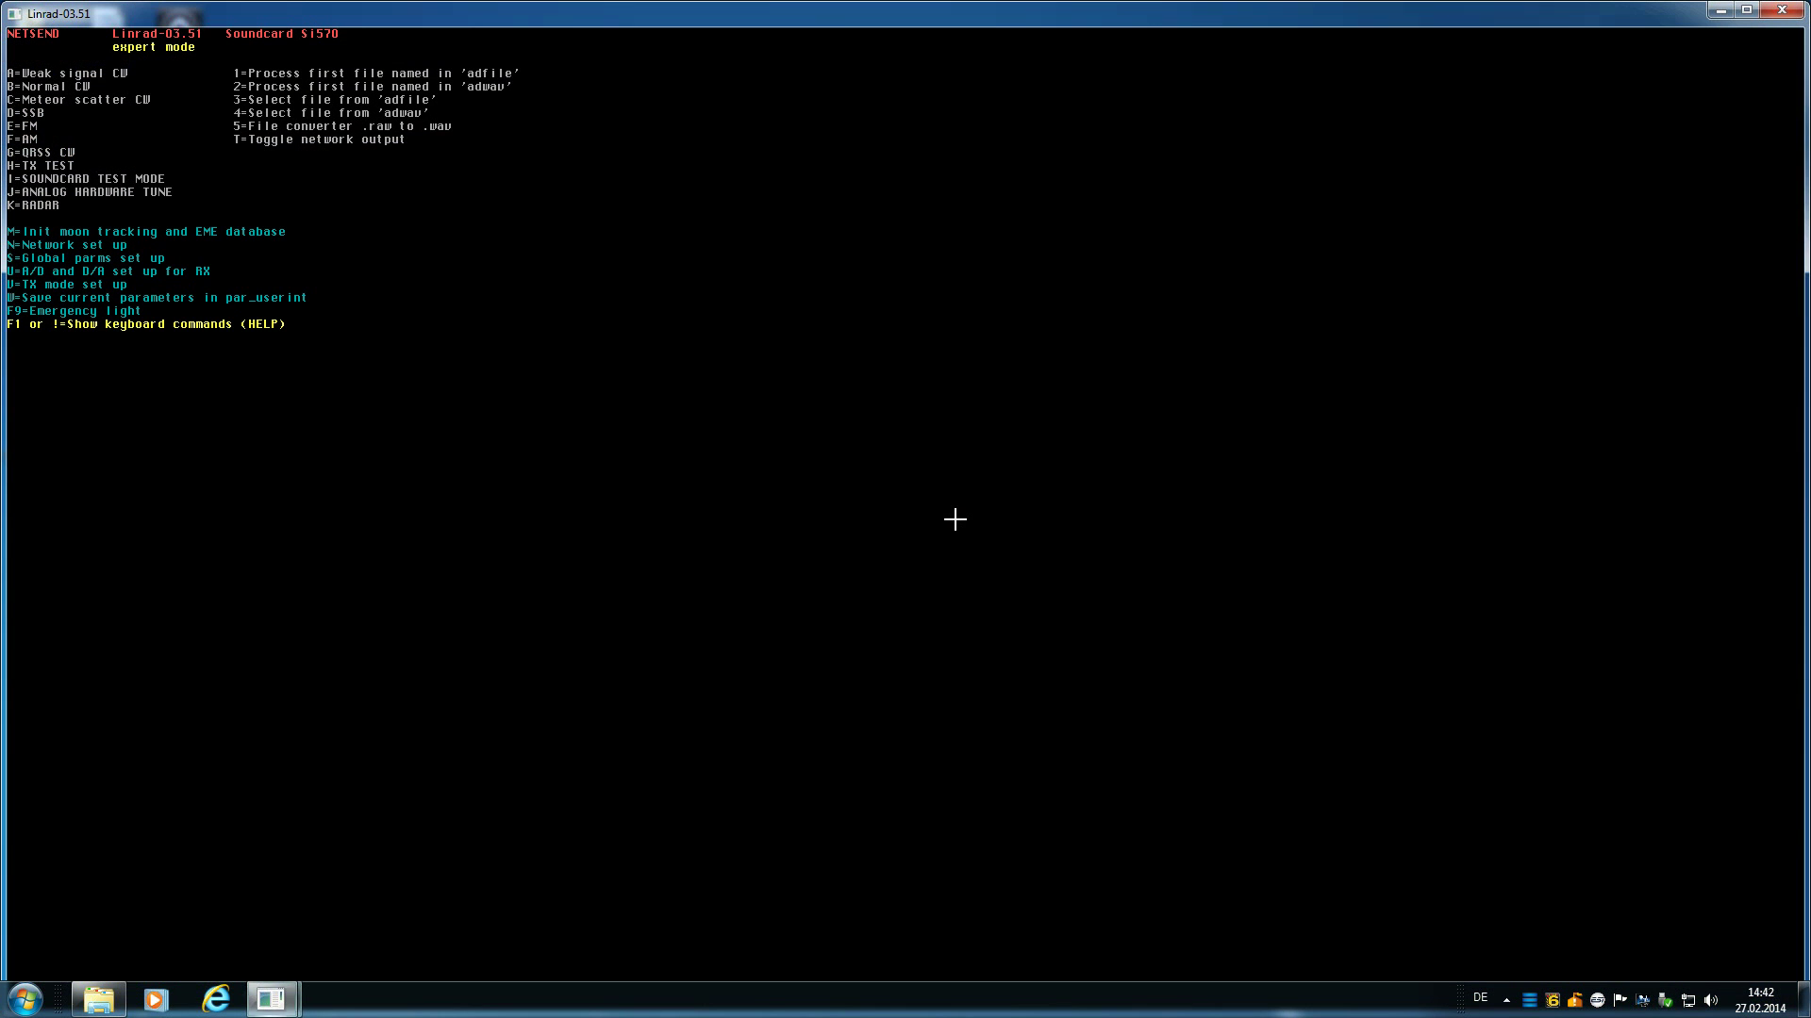
key(a)
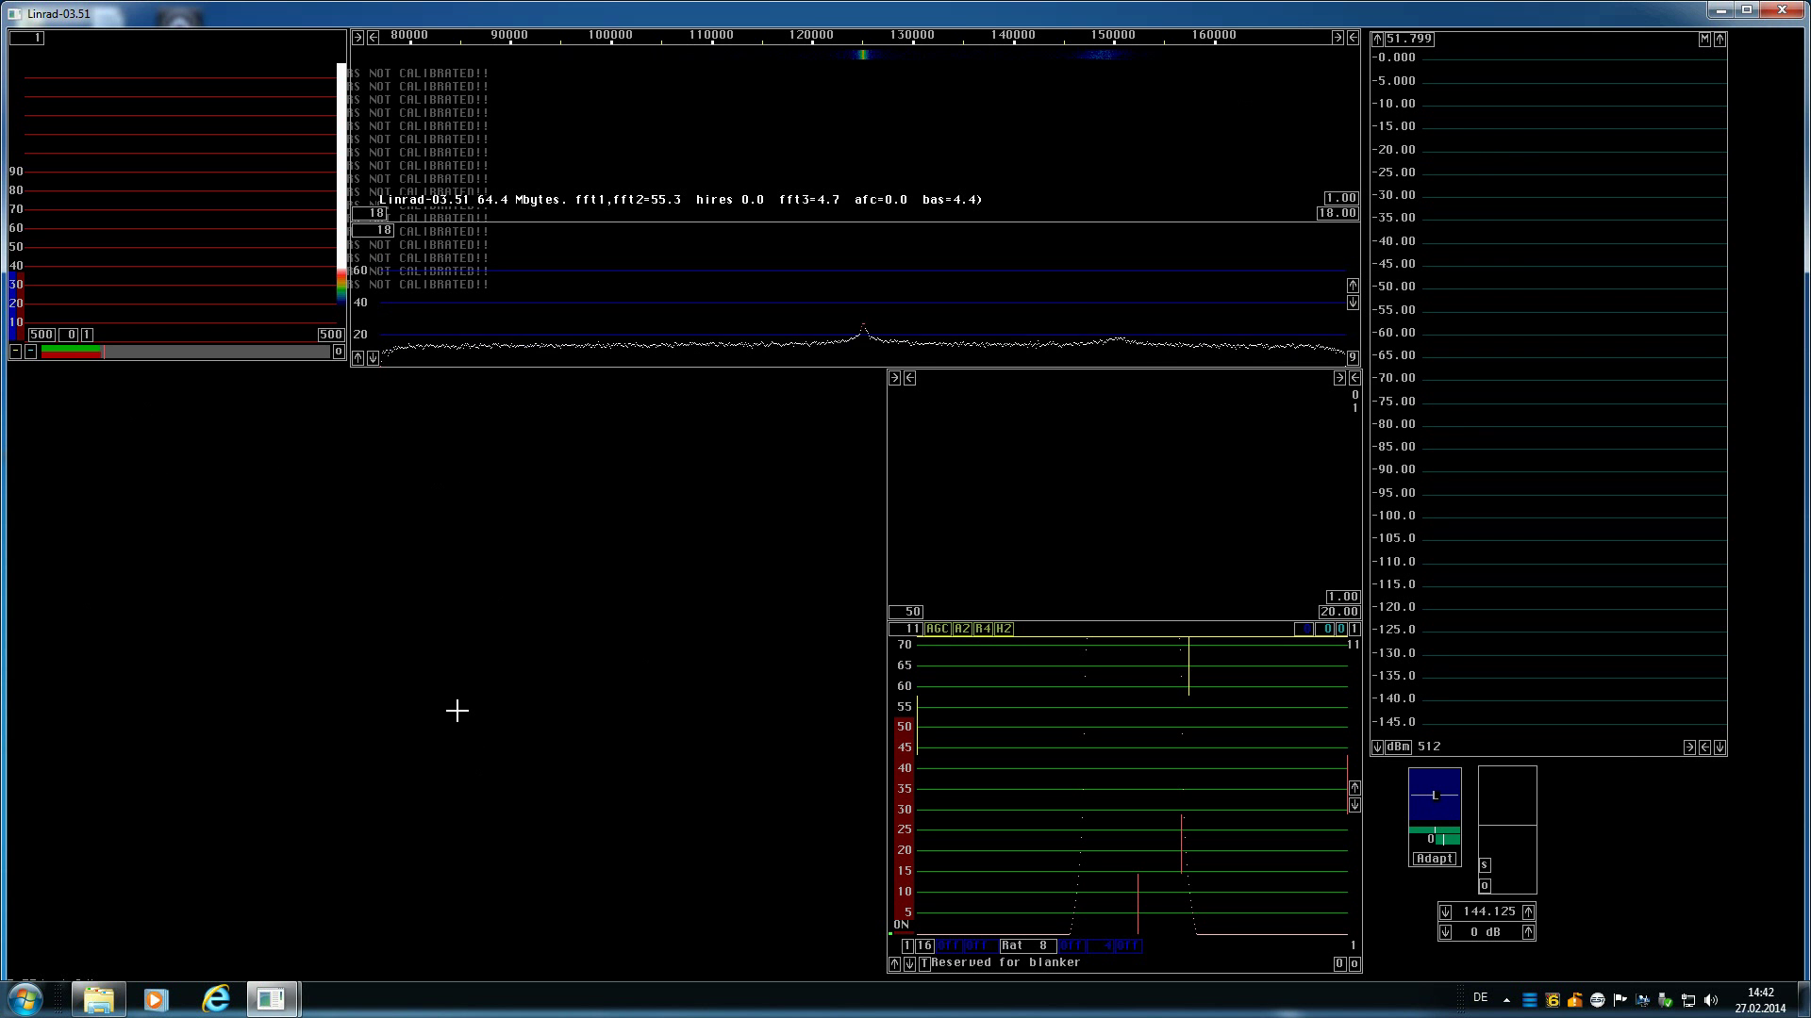
click(338, 350)
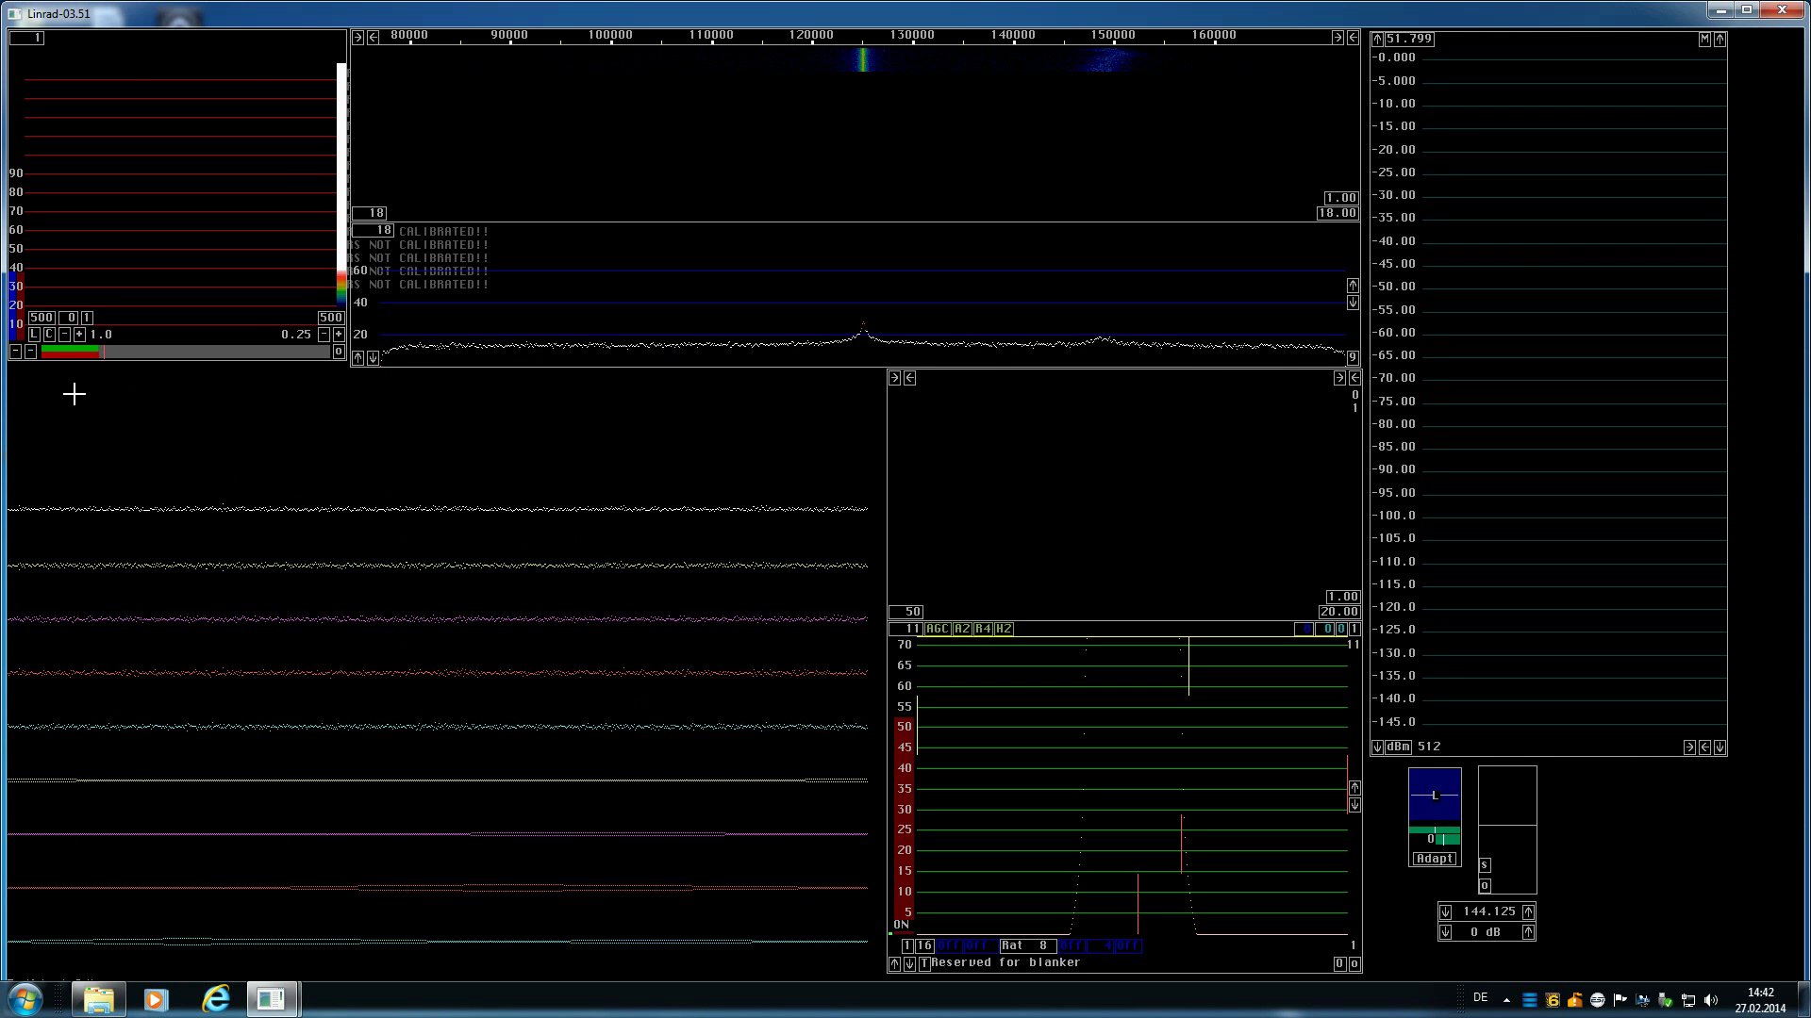
Test the noise blanker on the uncalibrated receiver by toggling its automatic mode, and tune to 144147.2188 kHz in the main spectrum.
click(15, 350)
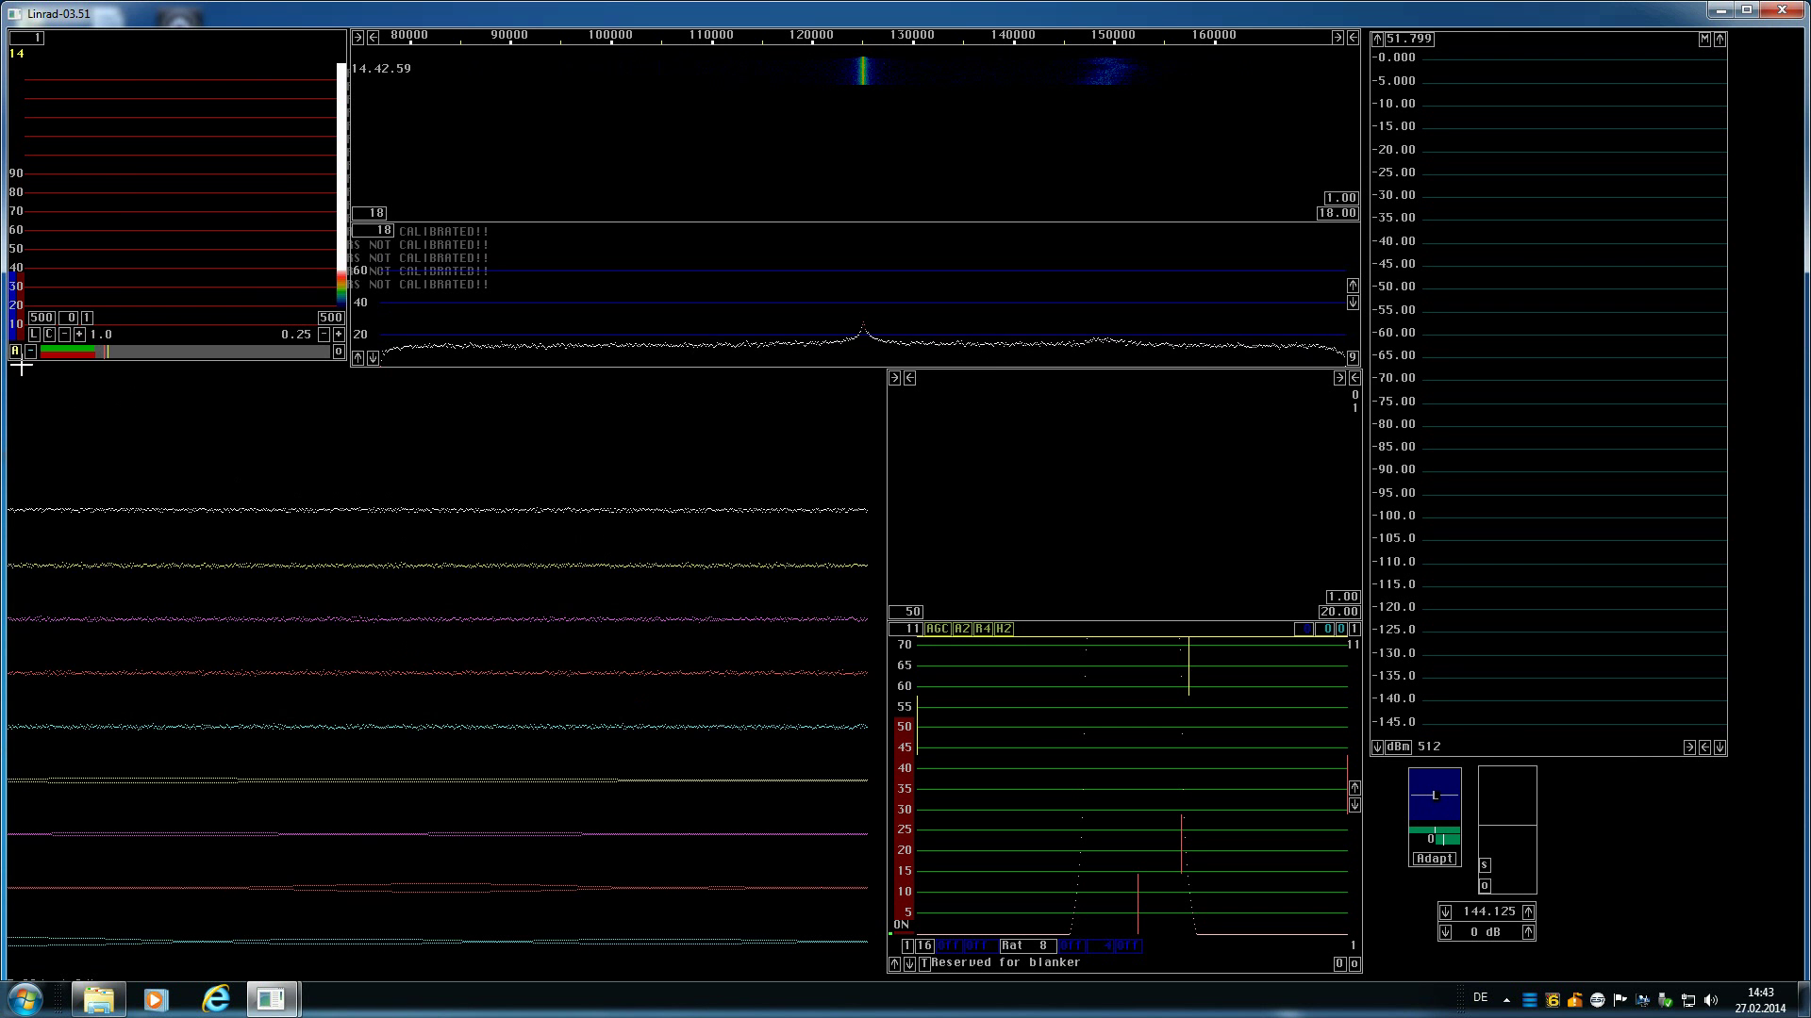
click(16, 351)
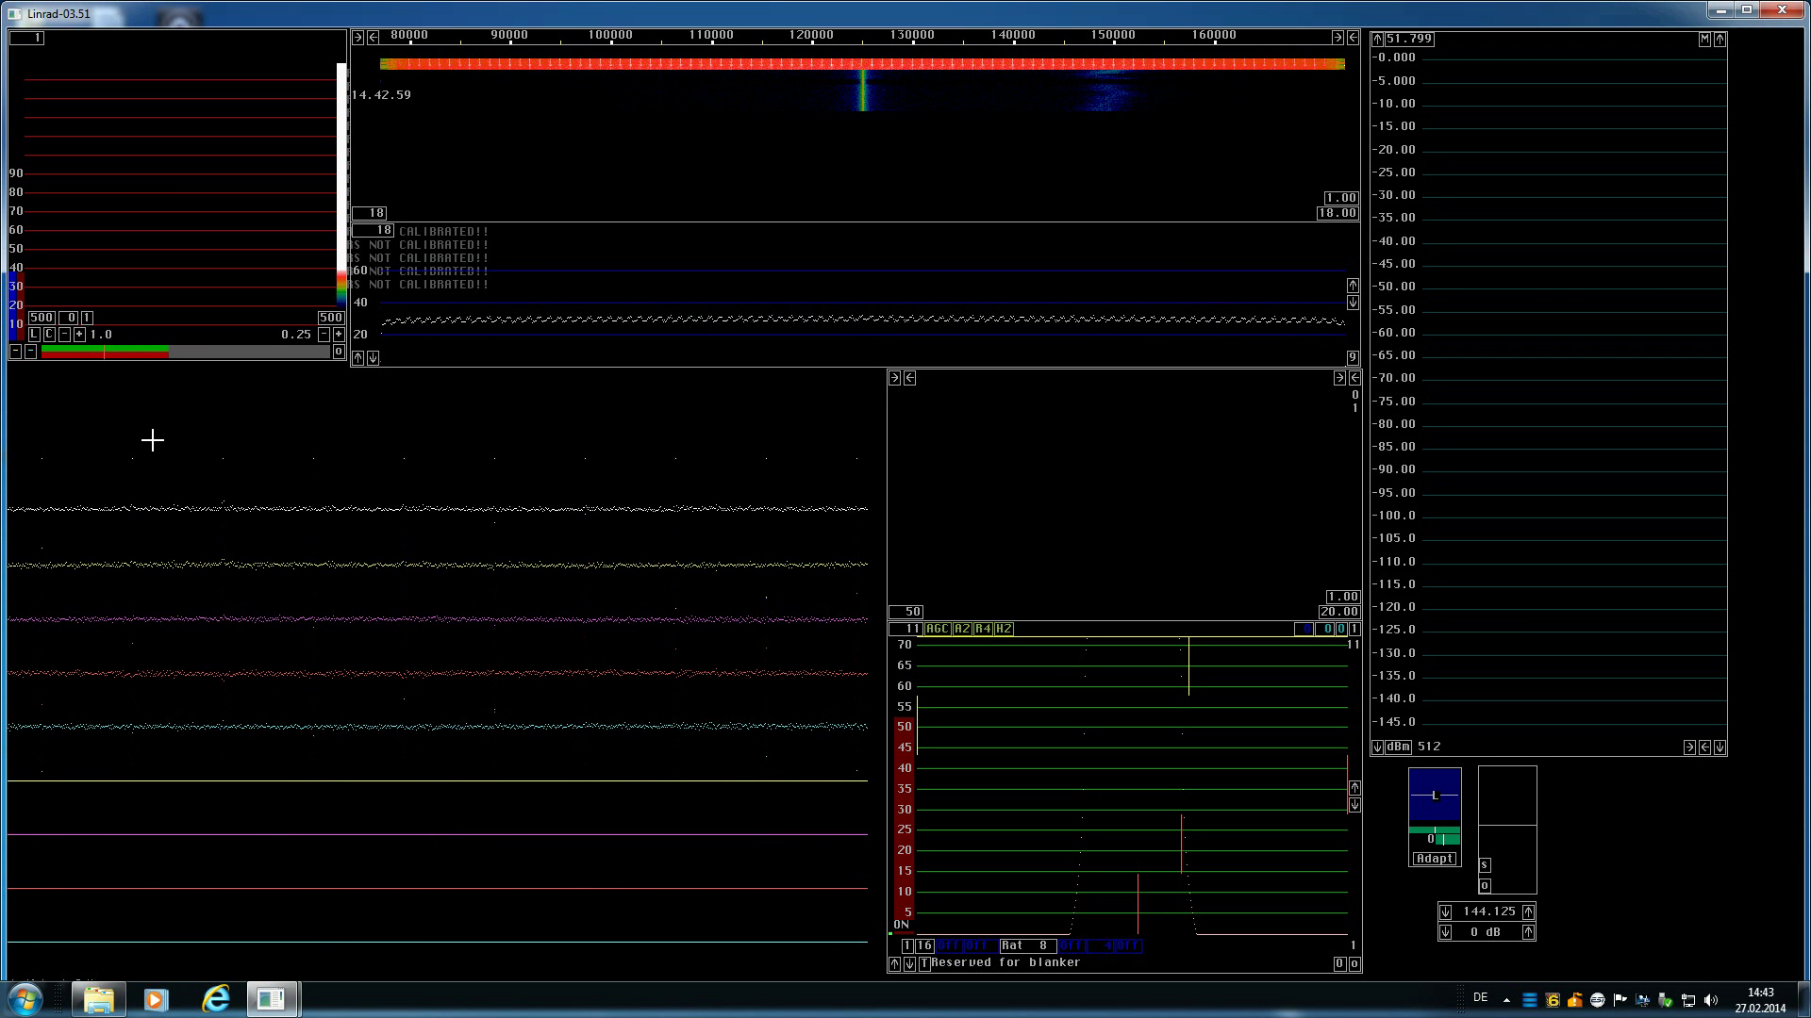
click(31, 353)
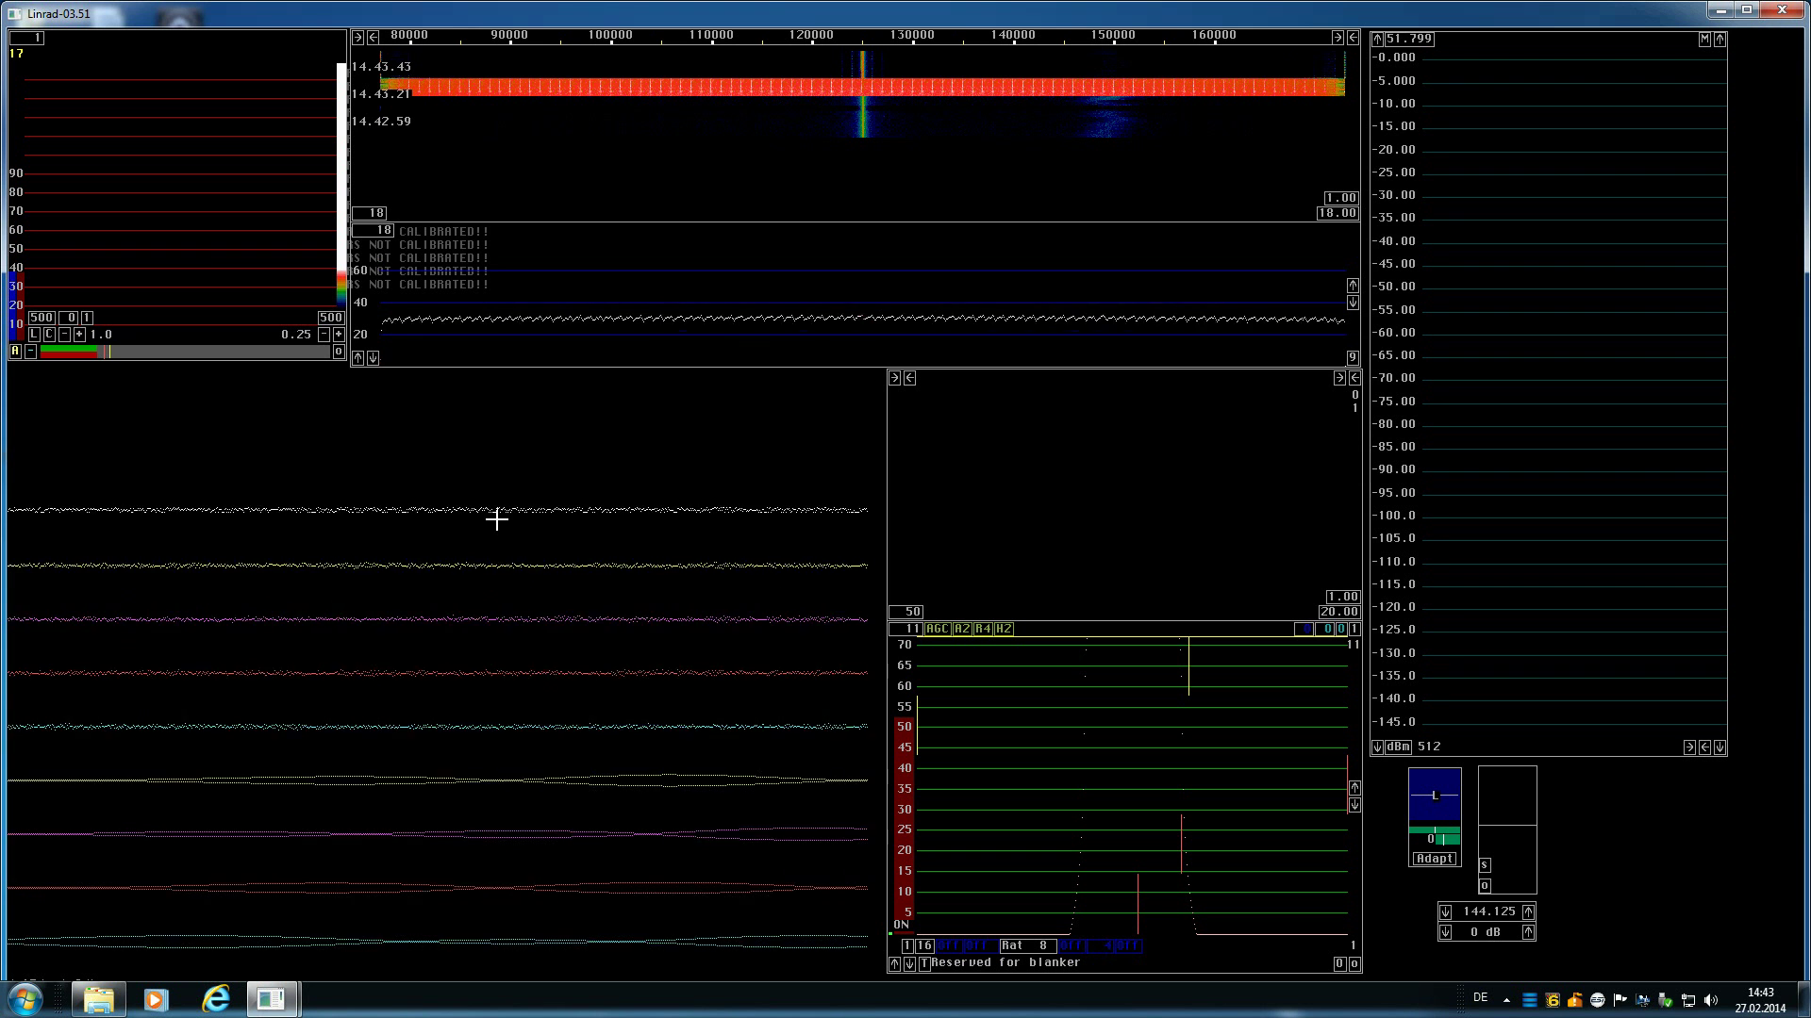
click(16, 350)
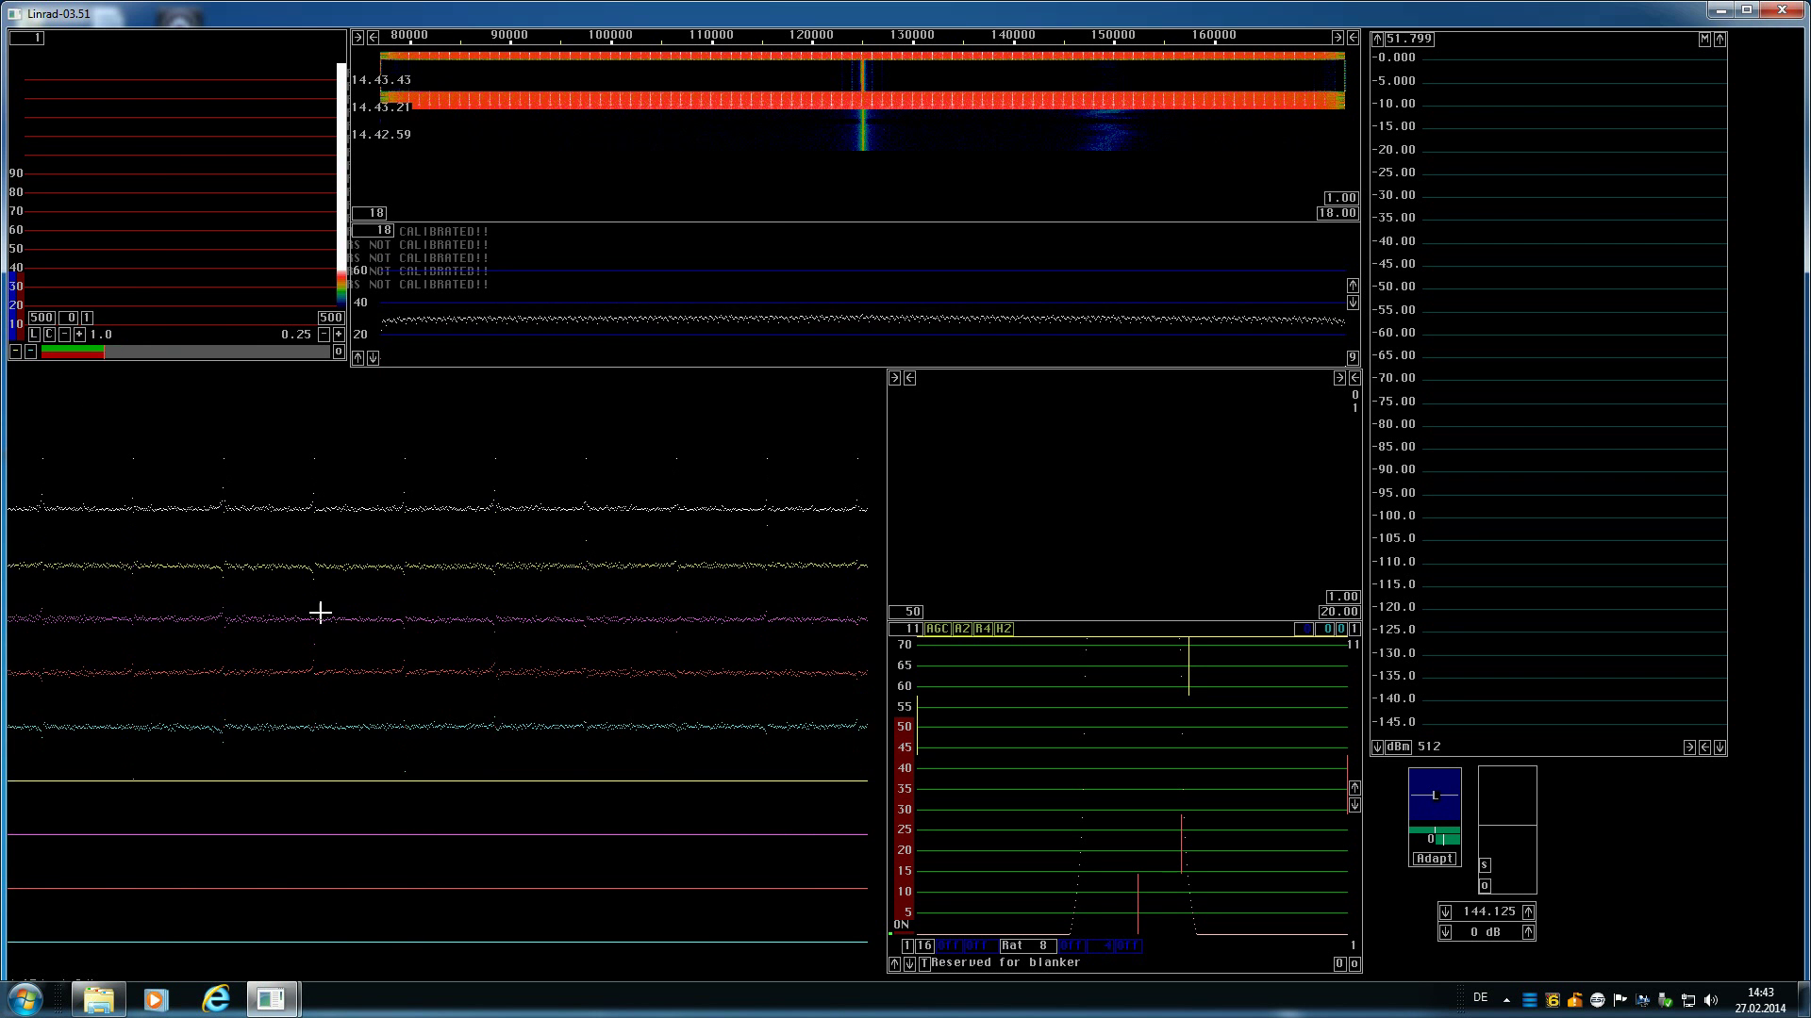
click(1071, 258)
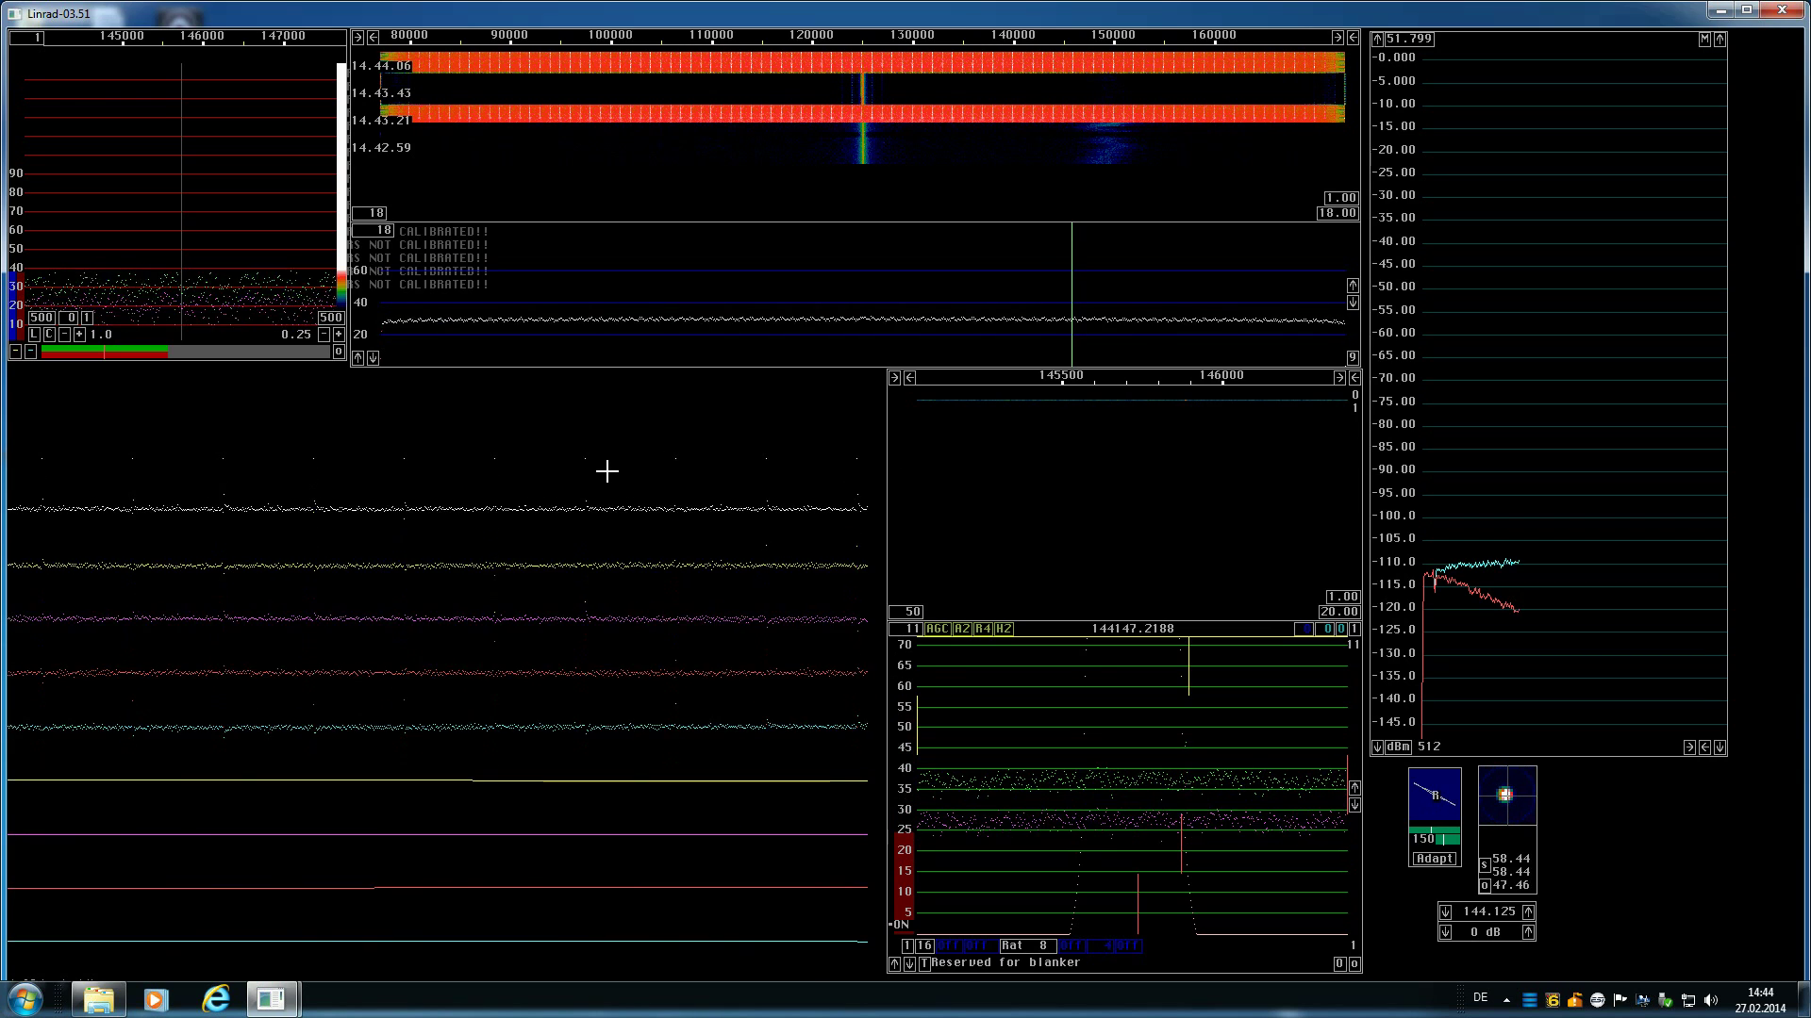
Leave reception and start the SSB calibration routine for total amplitude and phase to collect pulses.
key(x)
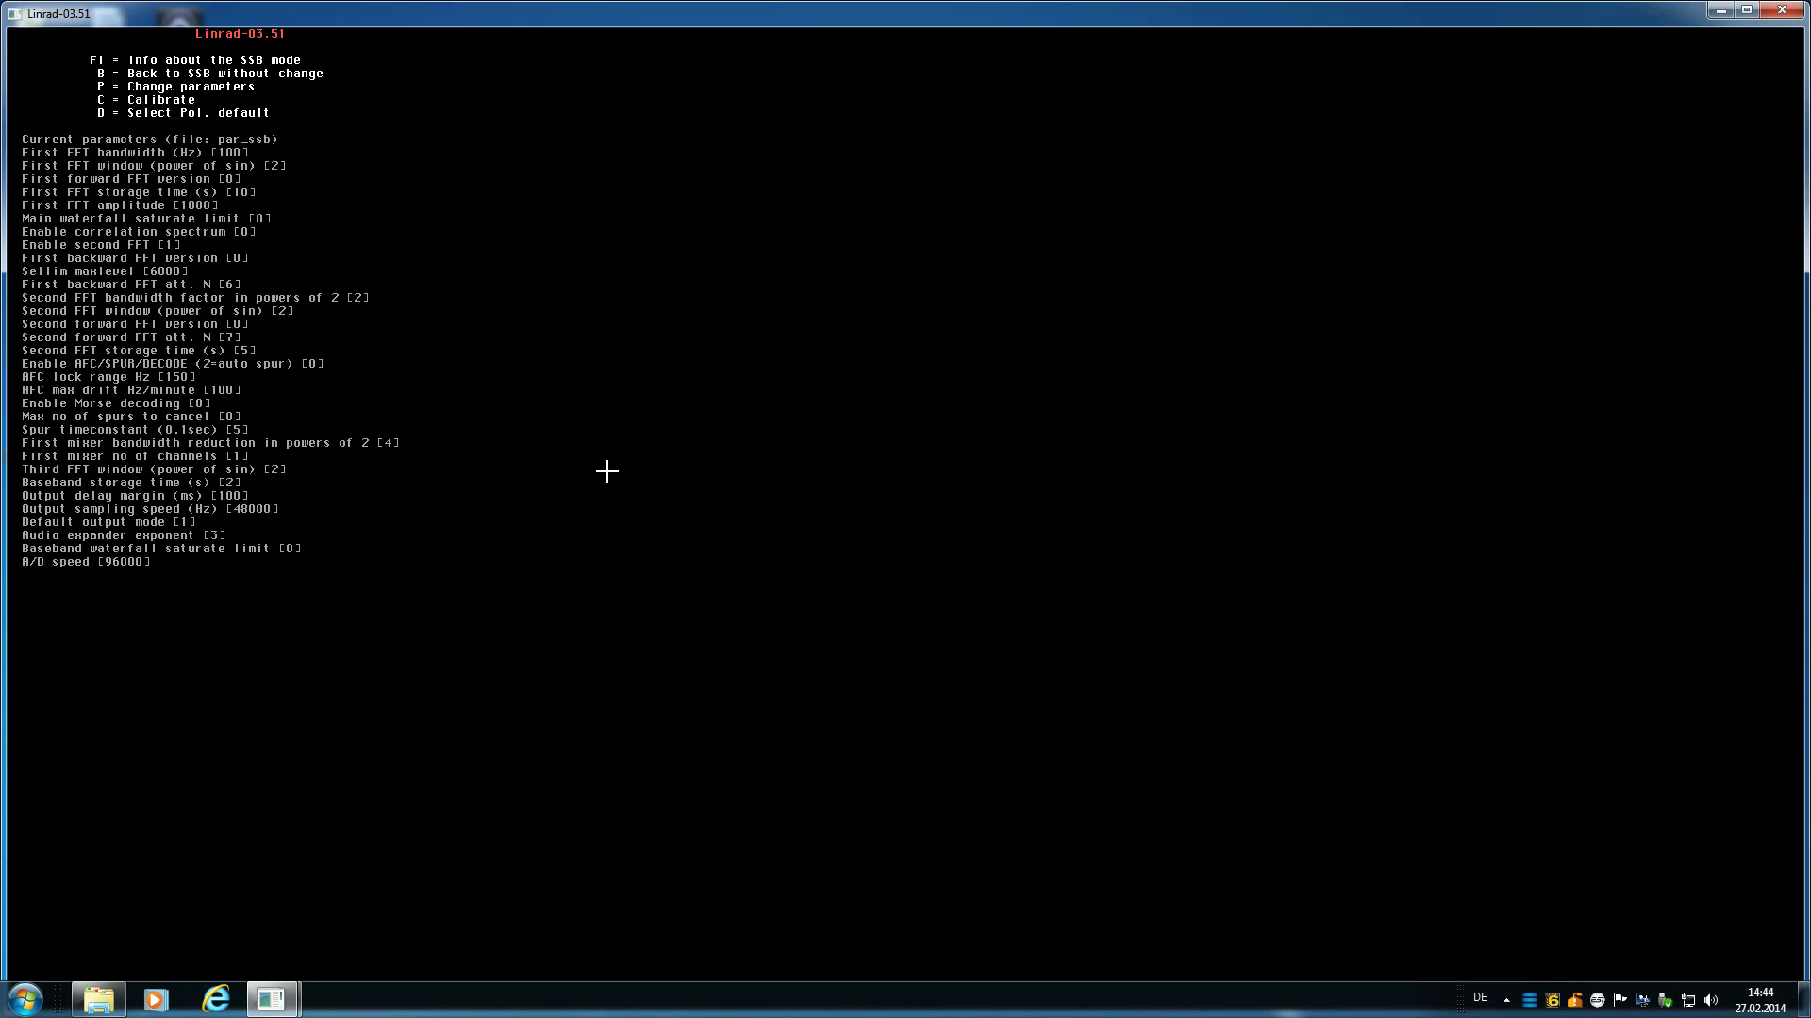
key(c)
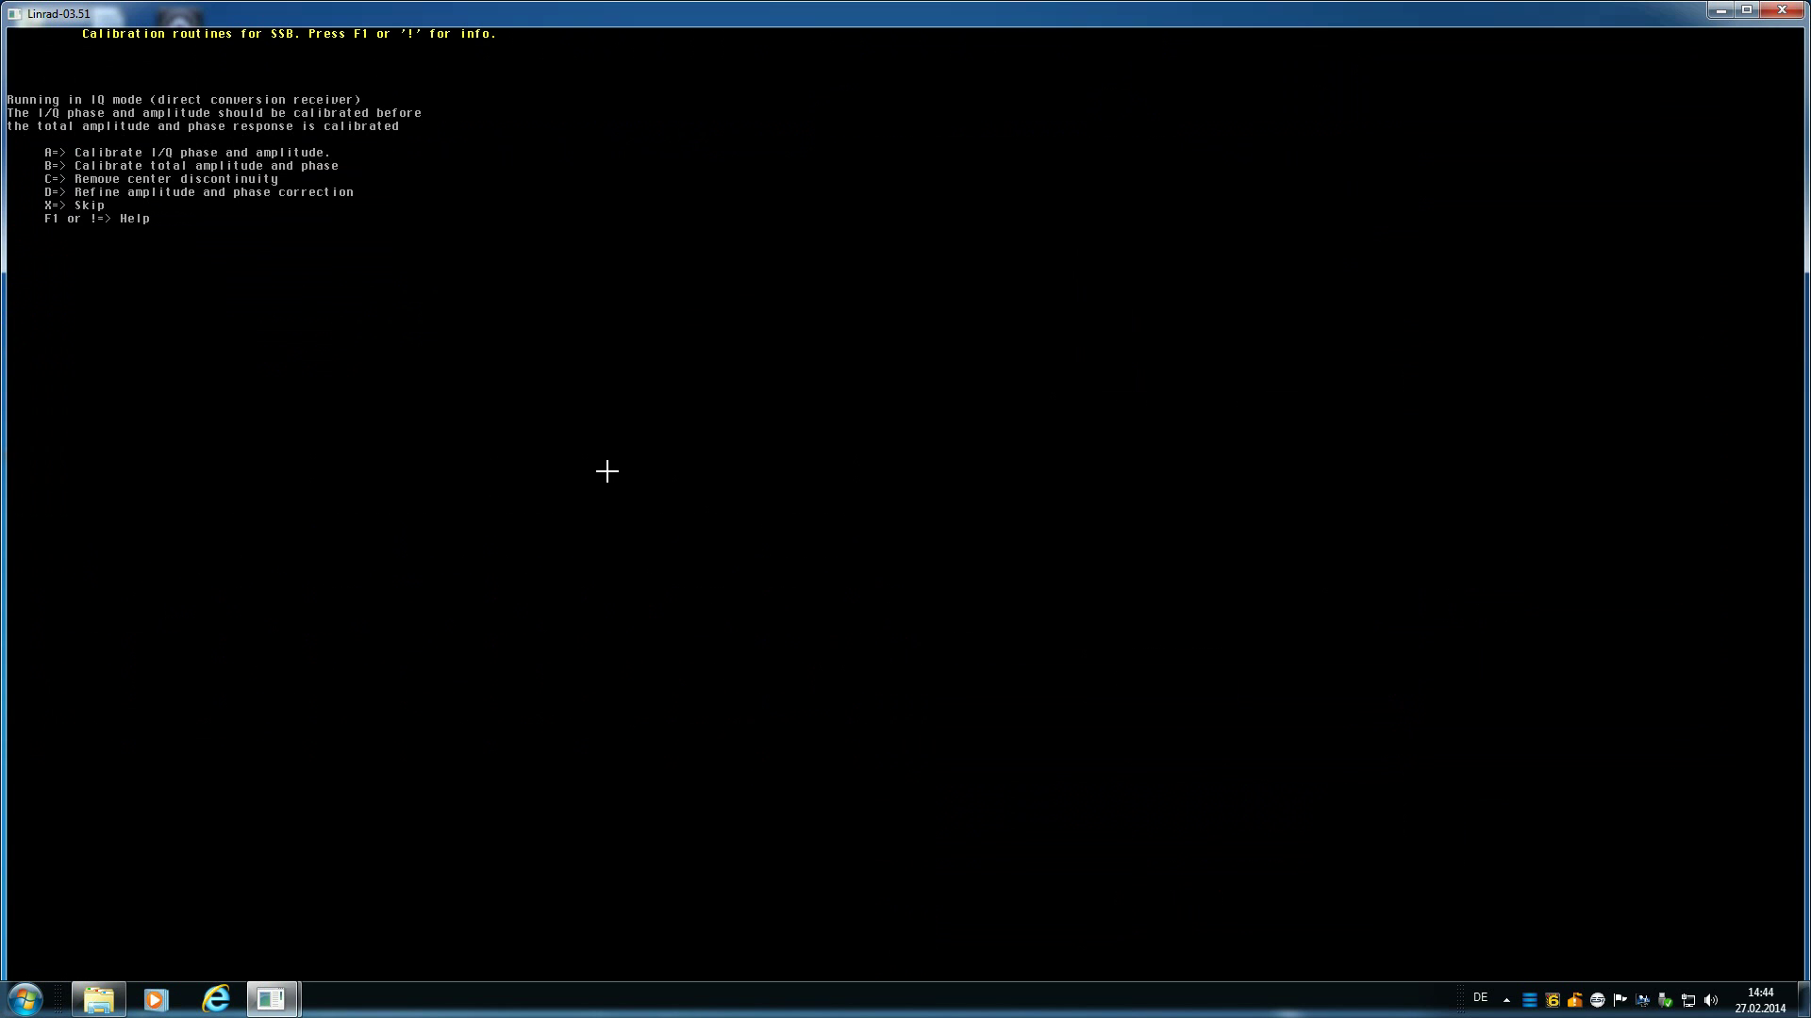
key(b)
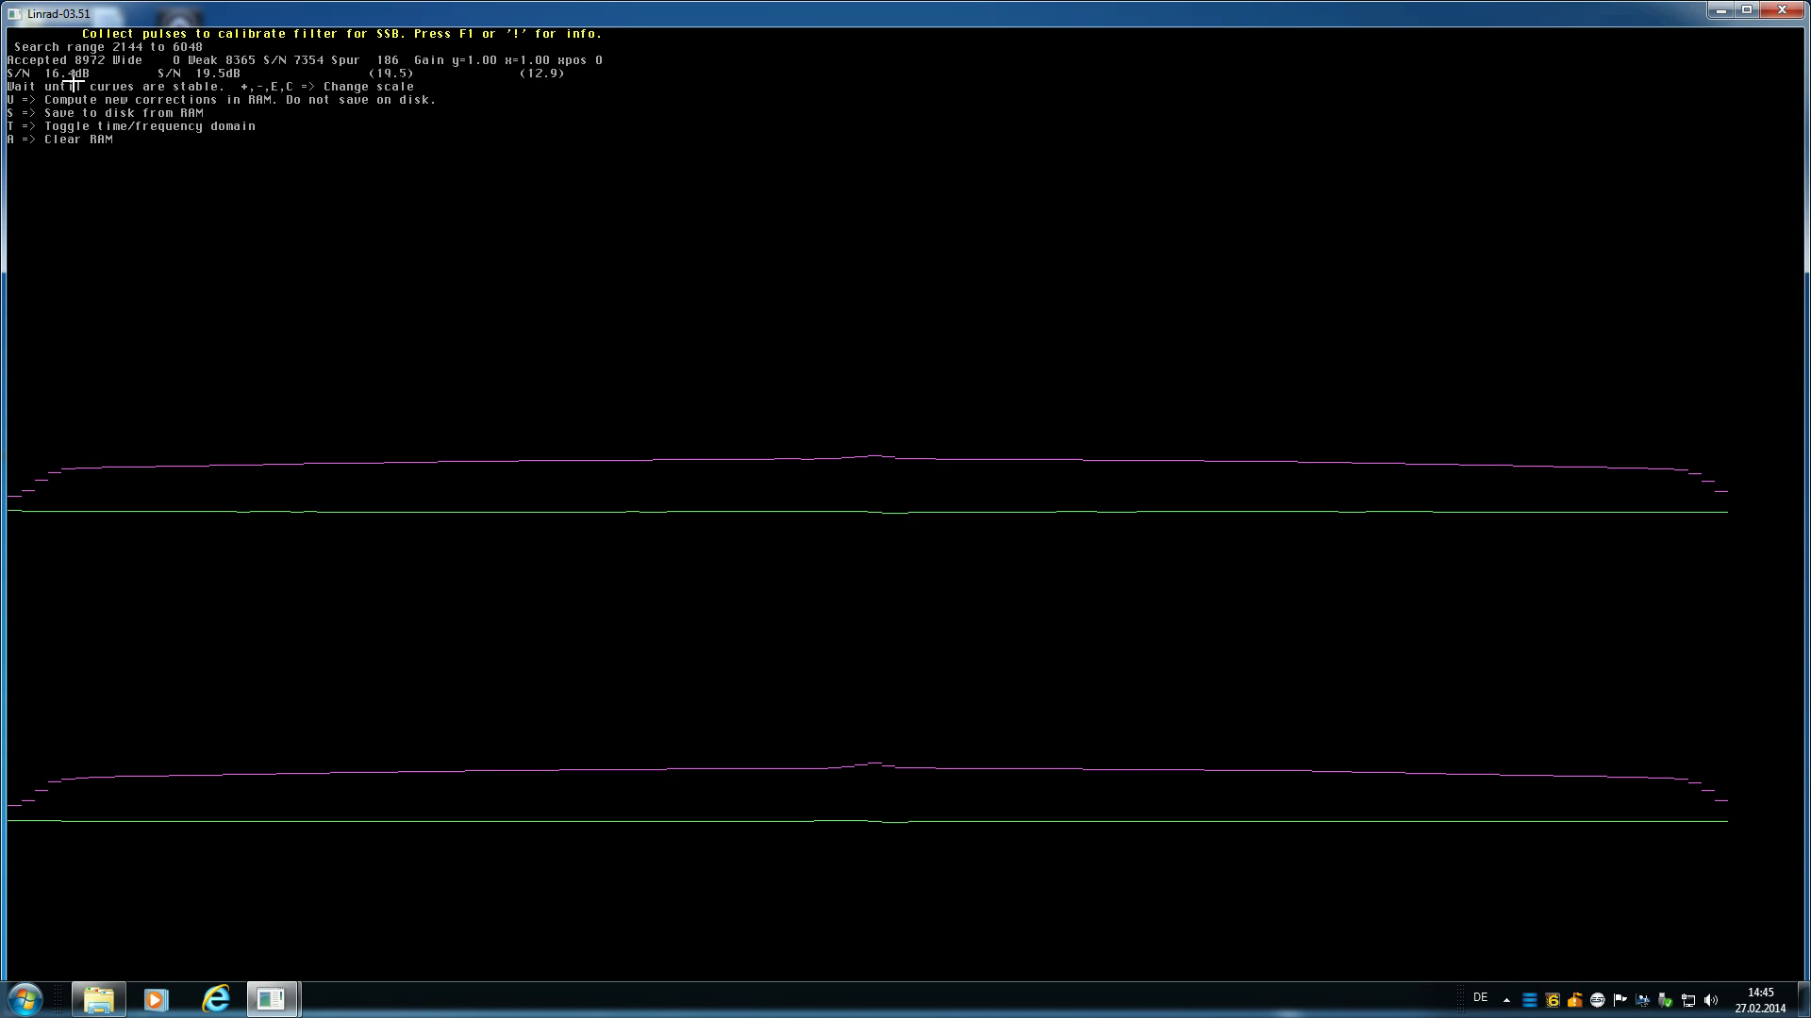
Compute the new filter corrections with the proposed erfc(x) shape, save them to disk and return to the main menu.
key(u)
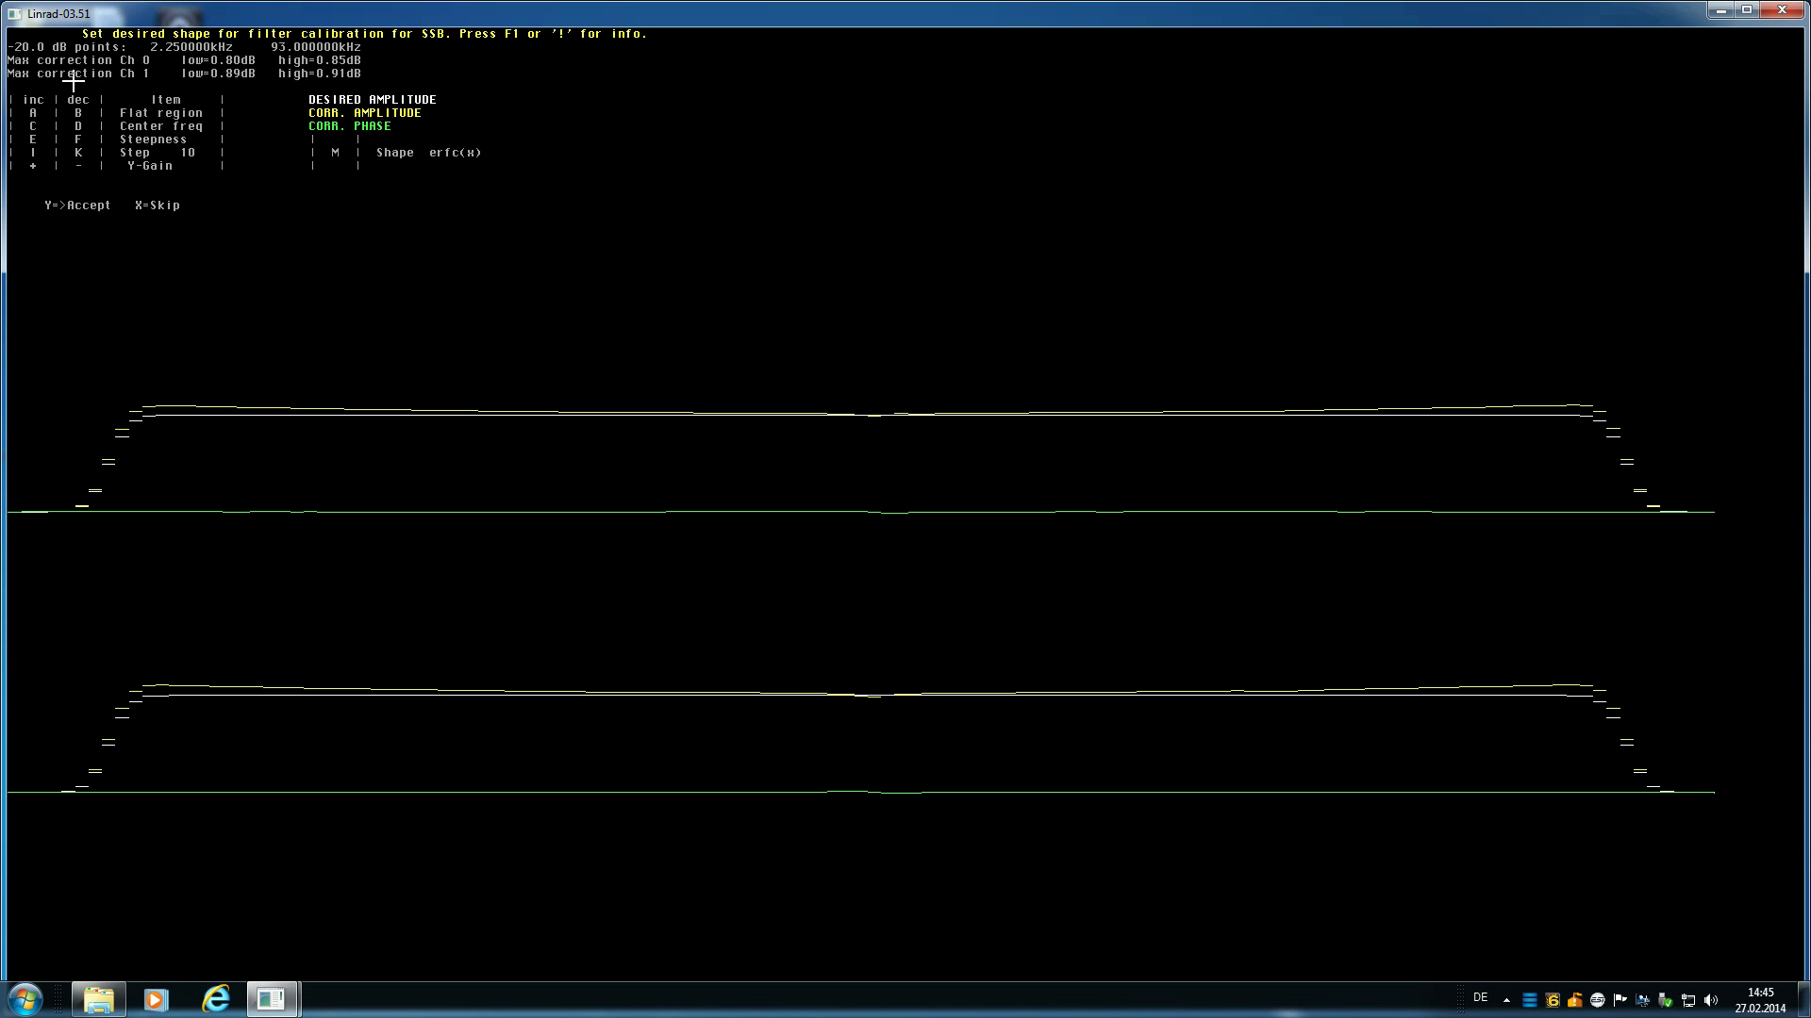
key(y)
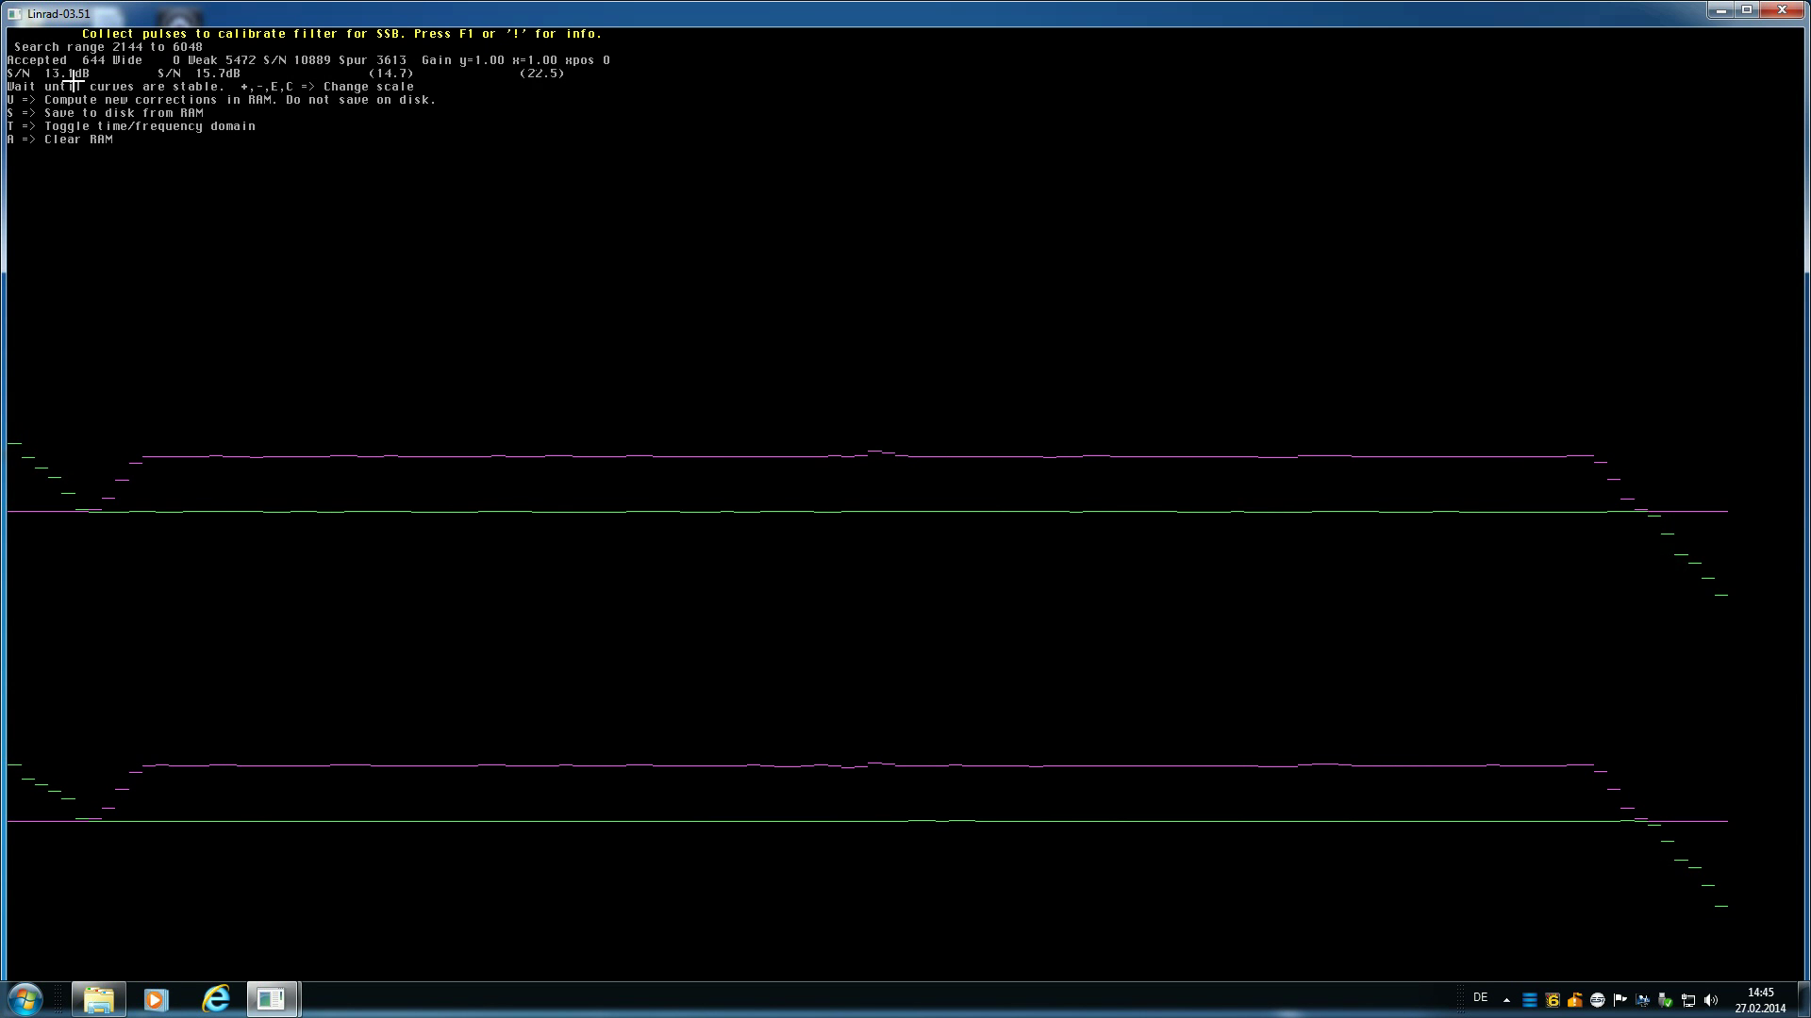
key(a)
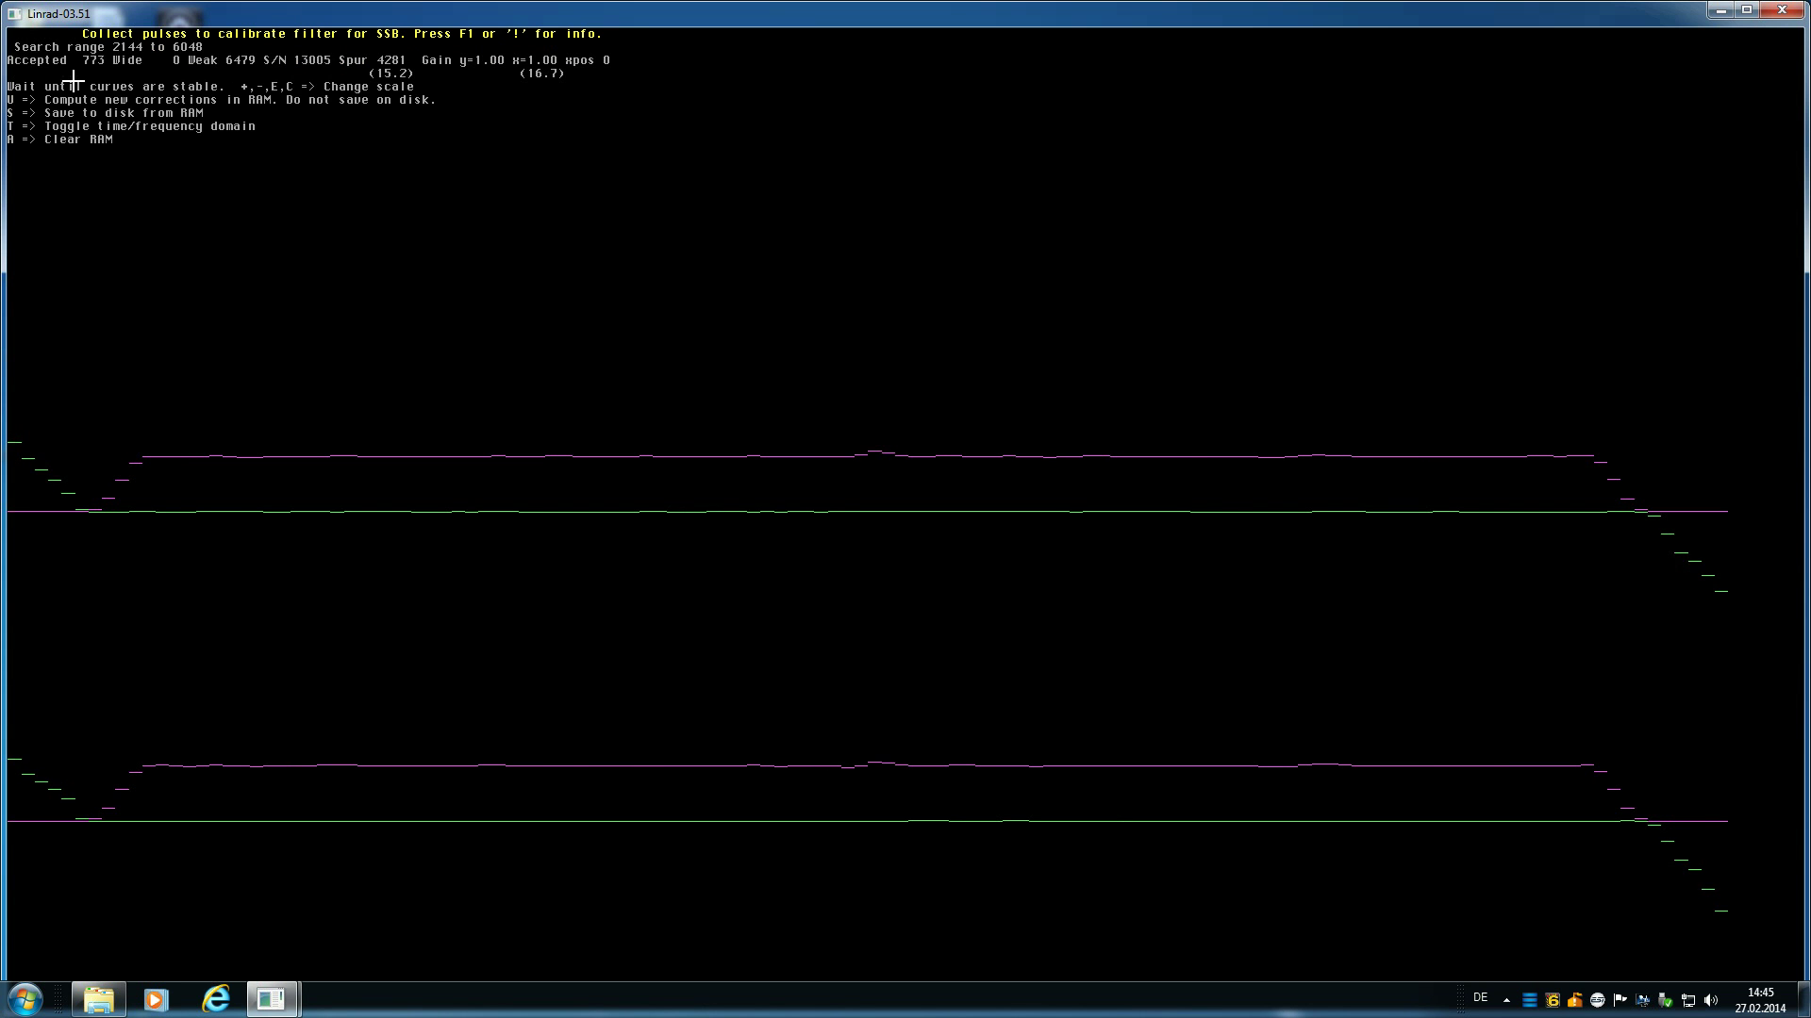
key(Escape)
key(Escape)
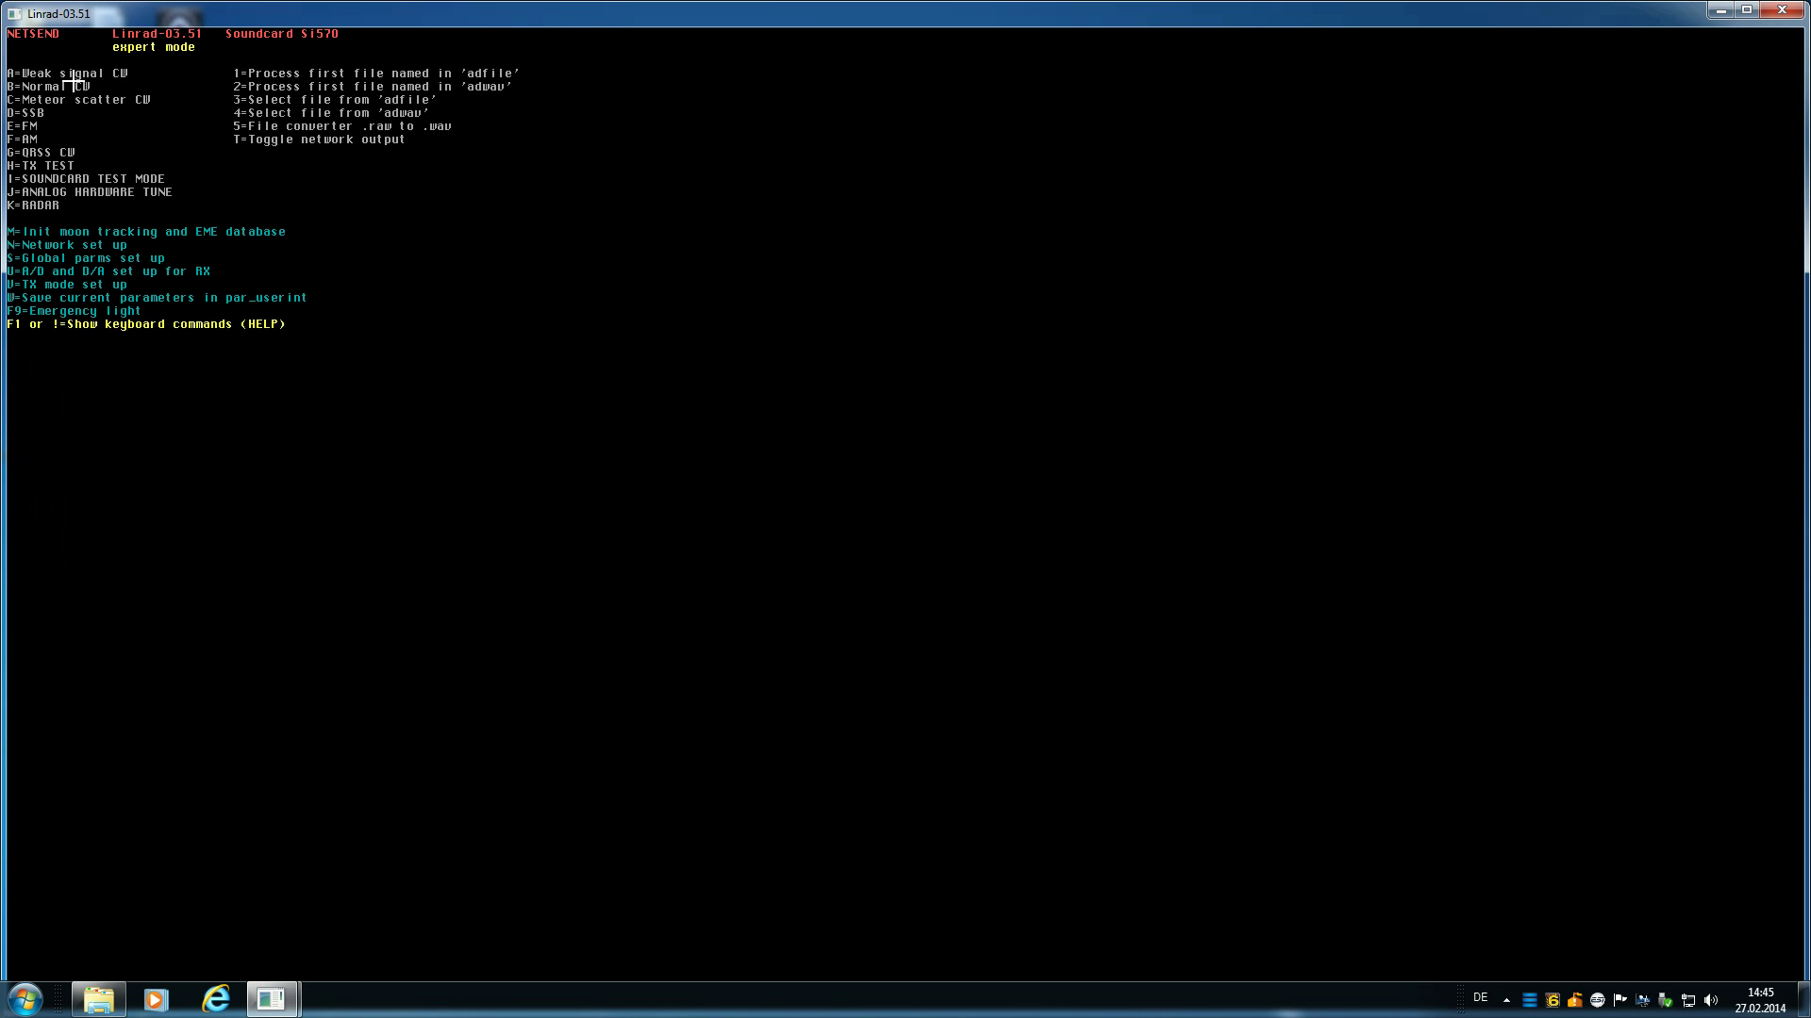
Start SSB reception with the new calibration and tune to 144146.3750 kHz in the main spectrum.
key(b)
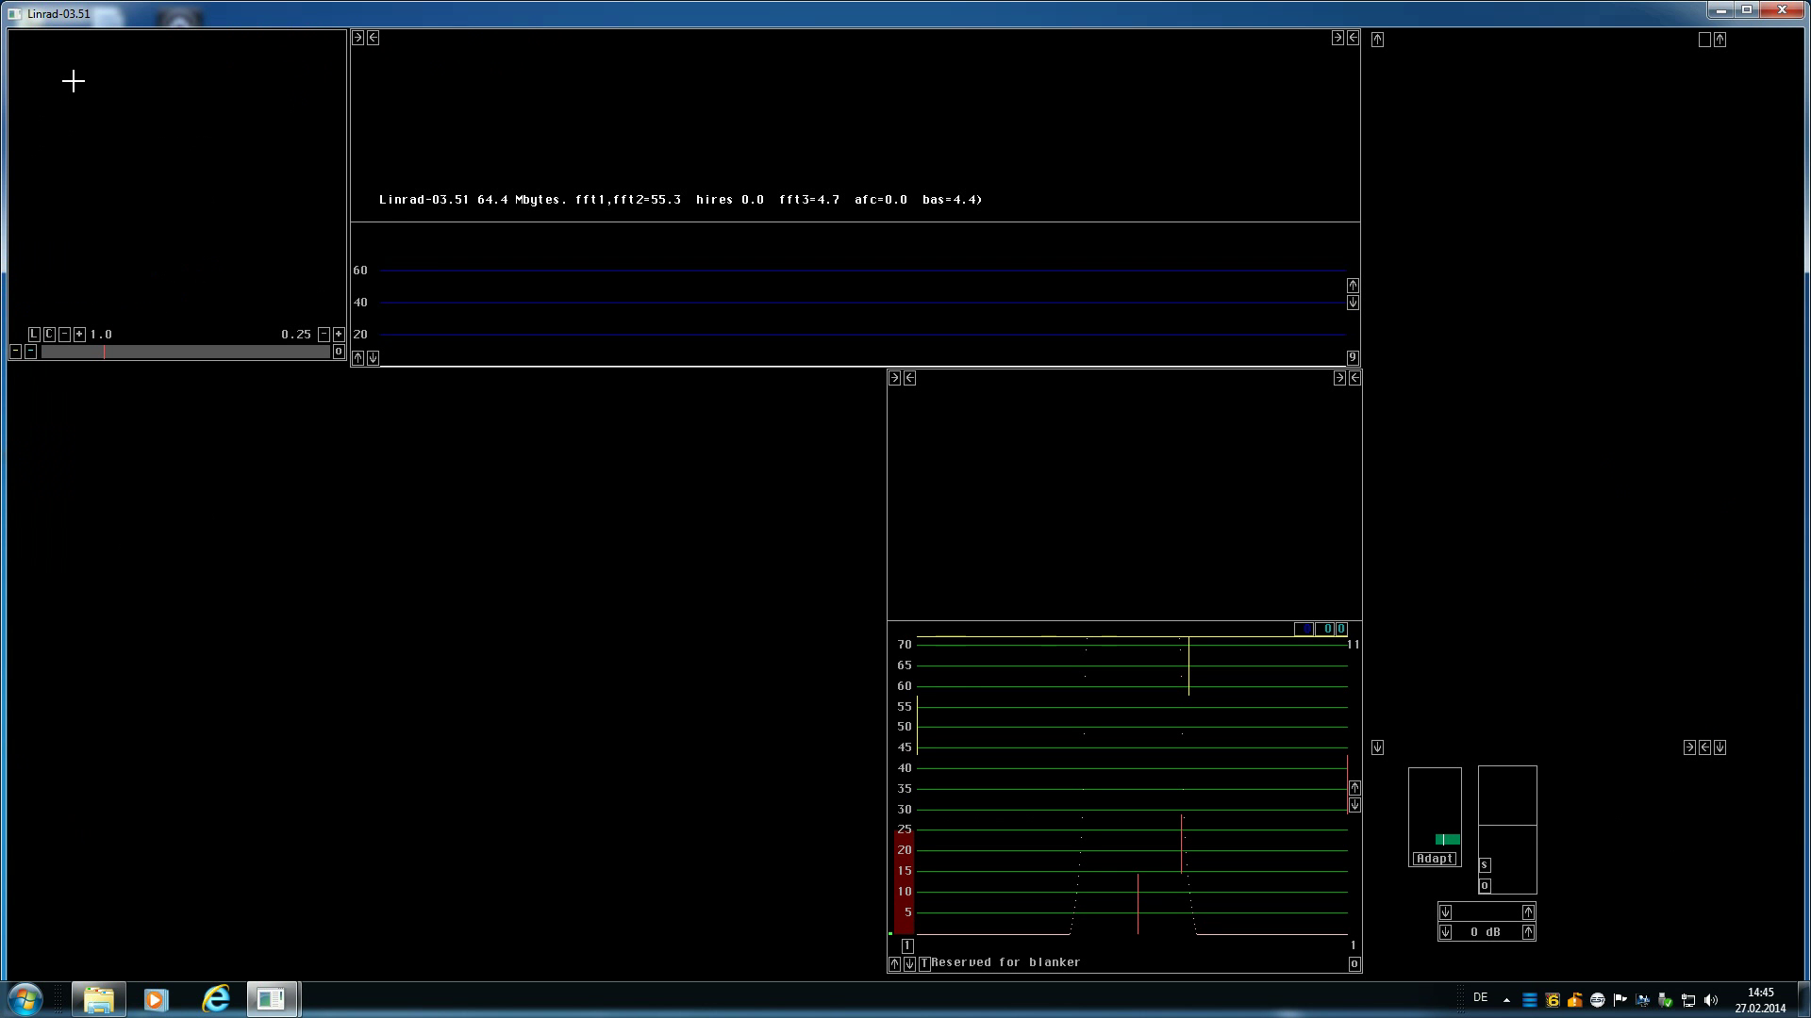
click(1061, 274)
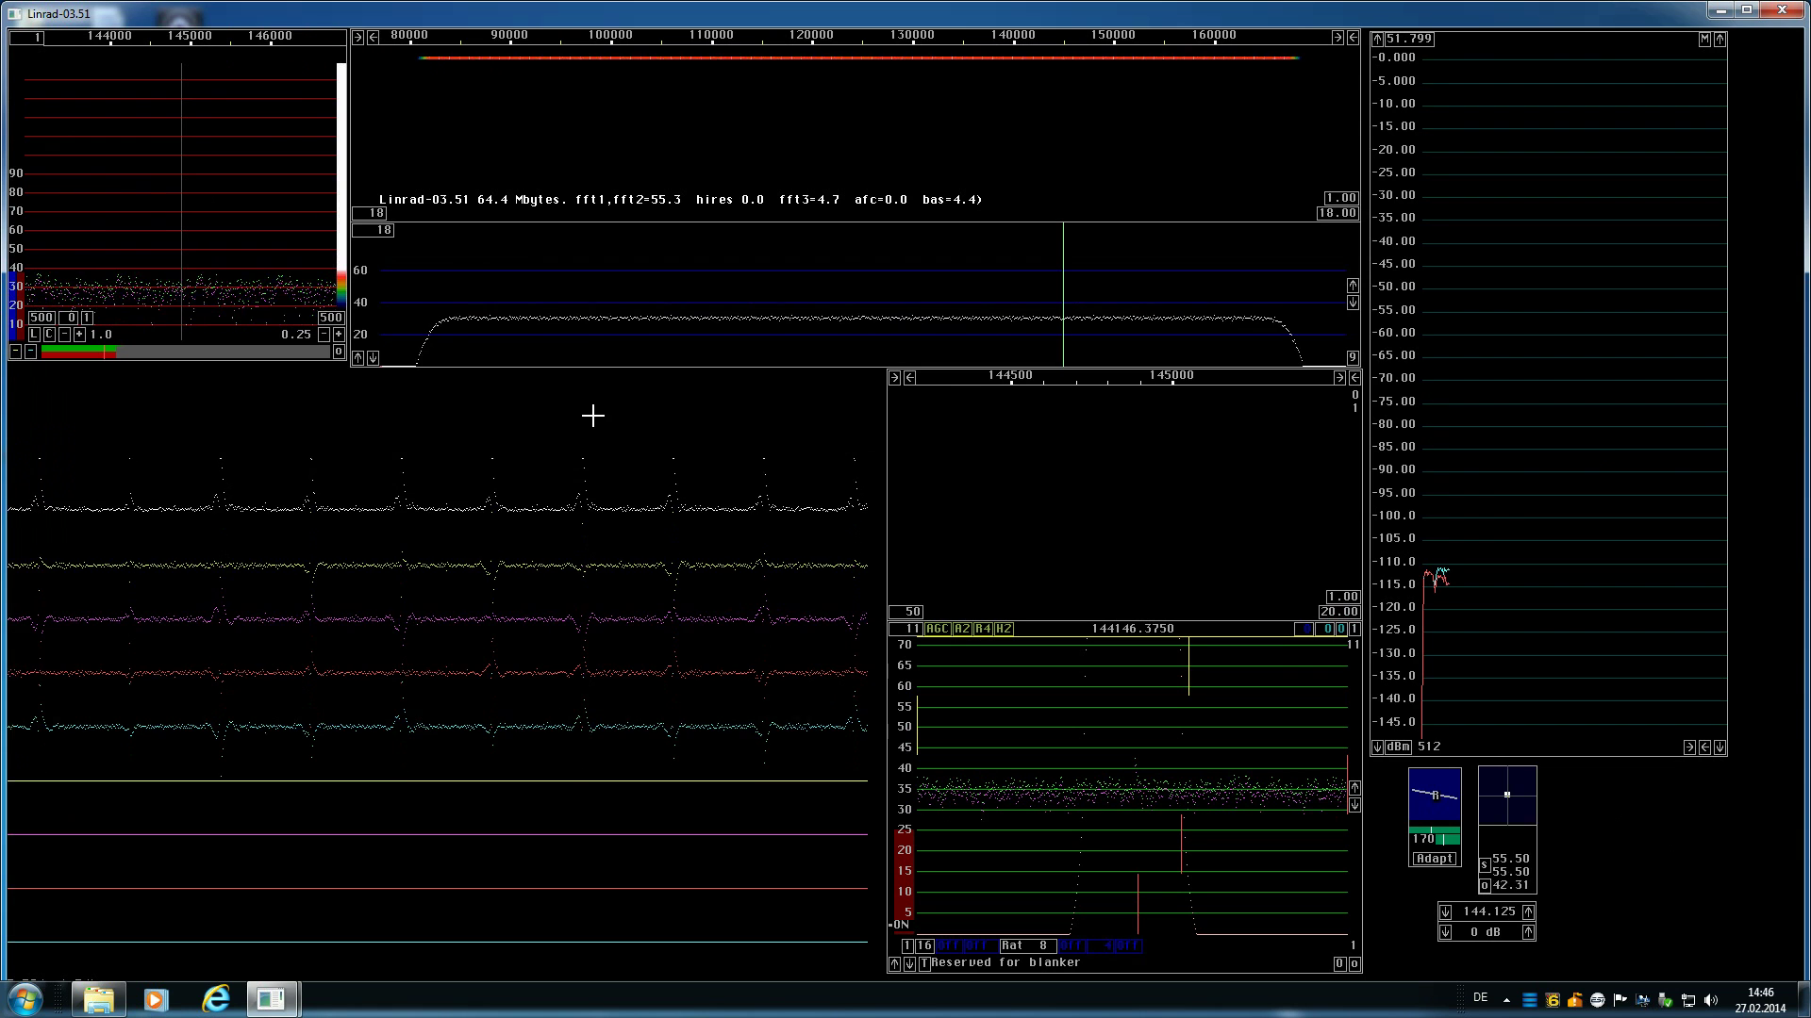
Compare the dumb and smart noise blankers by switching each to automatic and back off in turn.
click(16, 352)
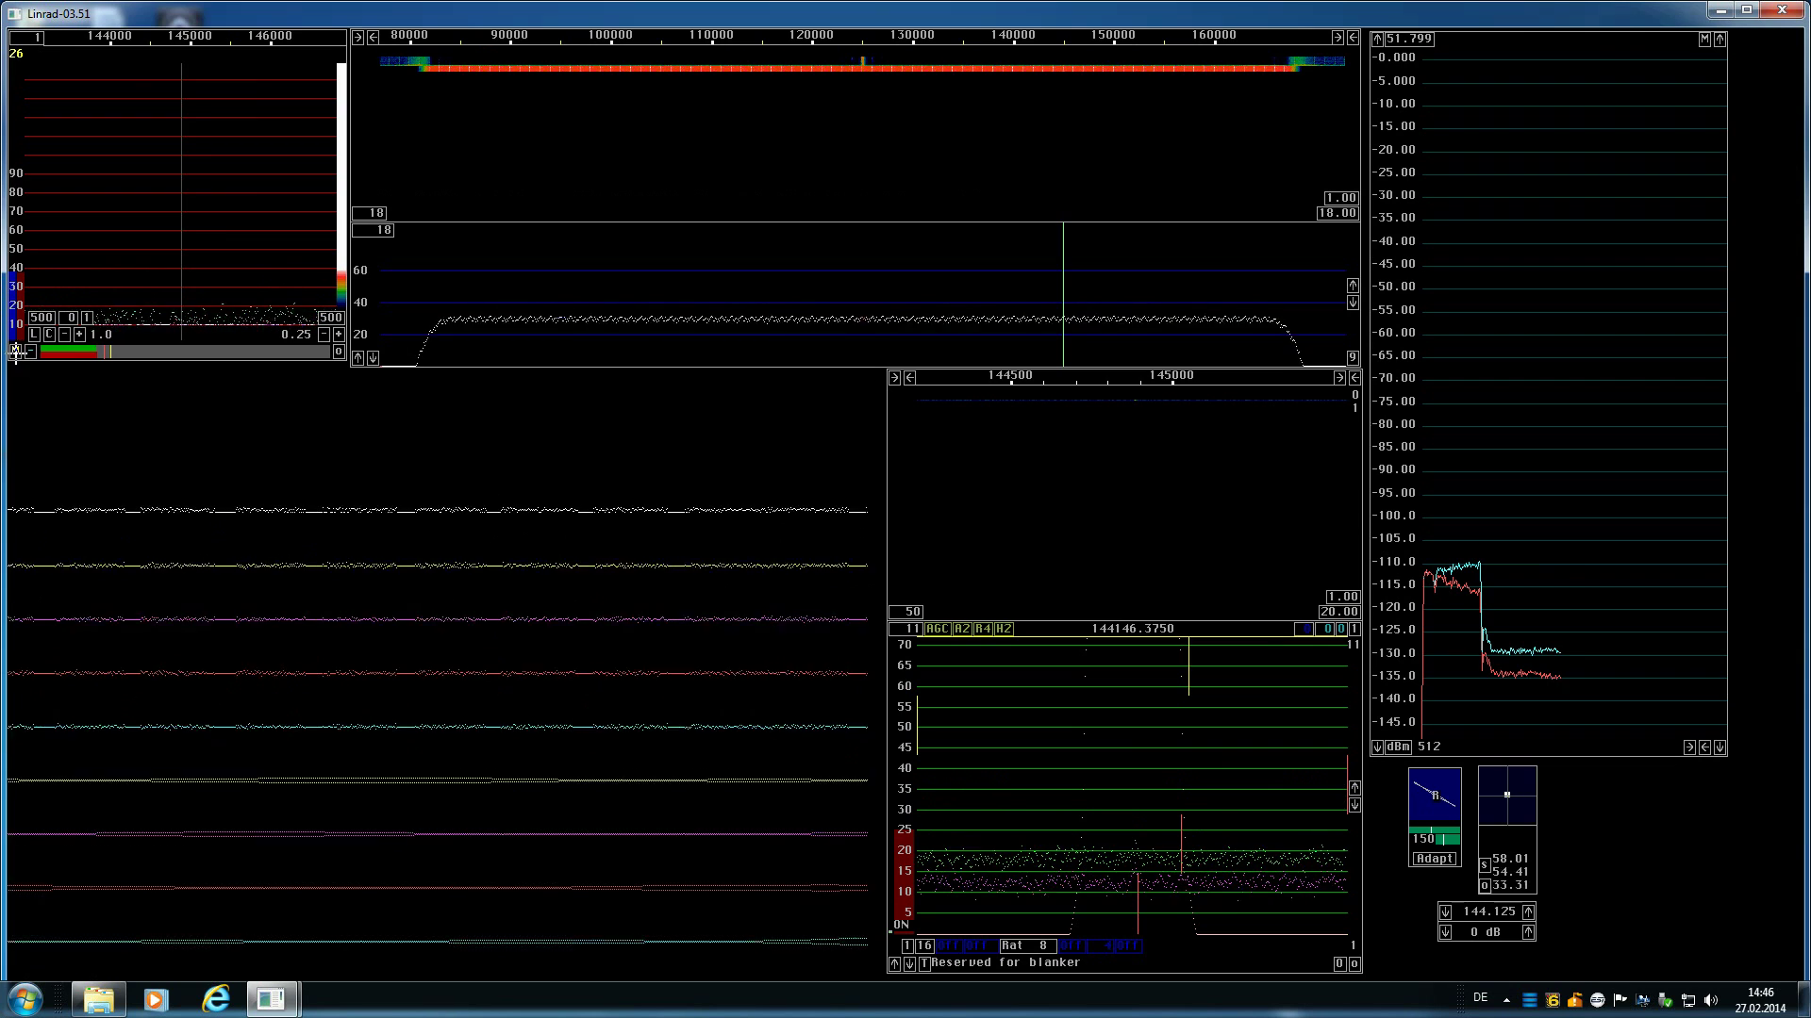
click(21, 351)
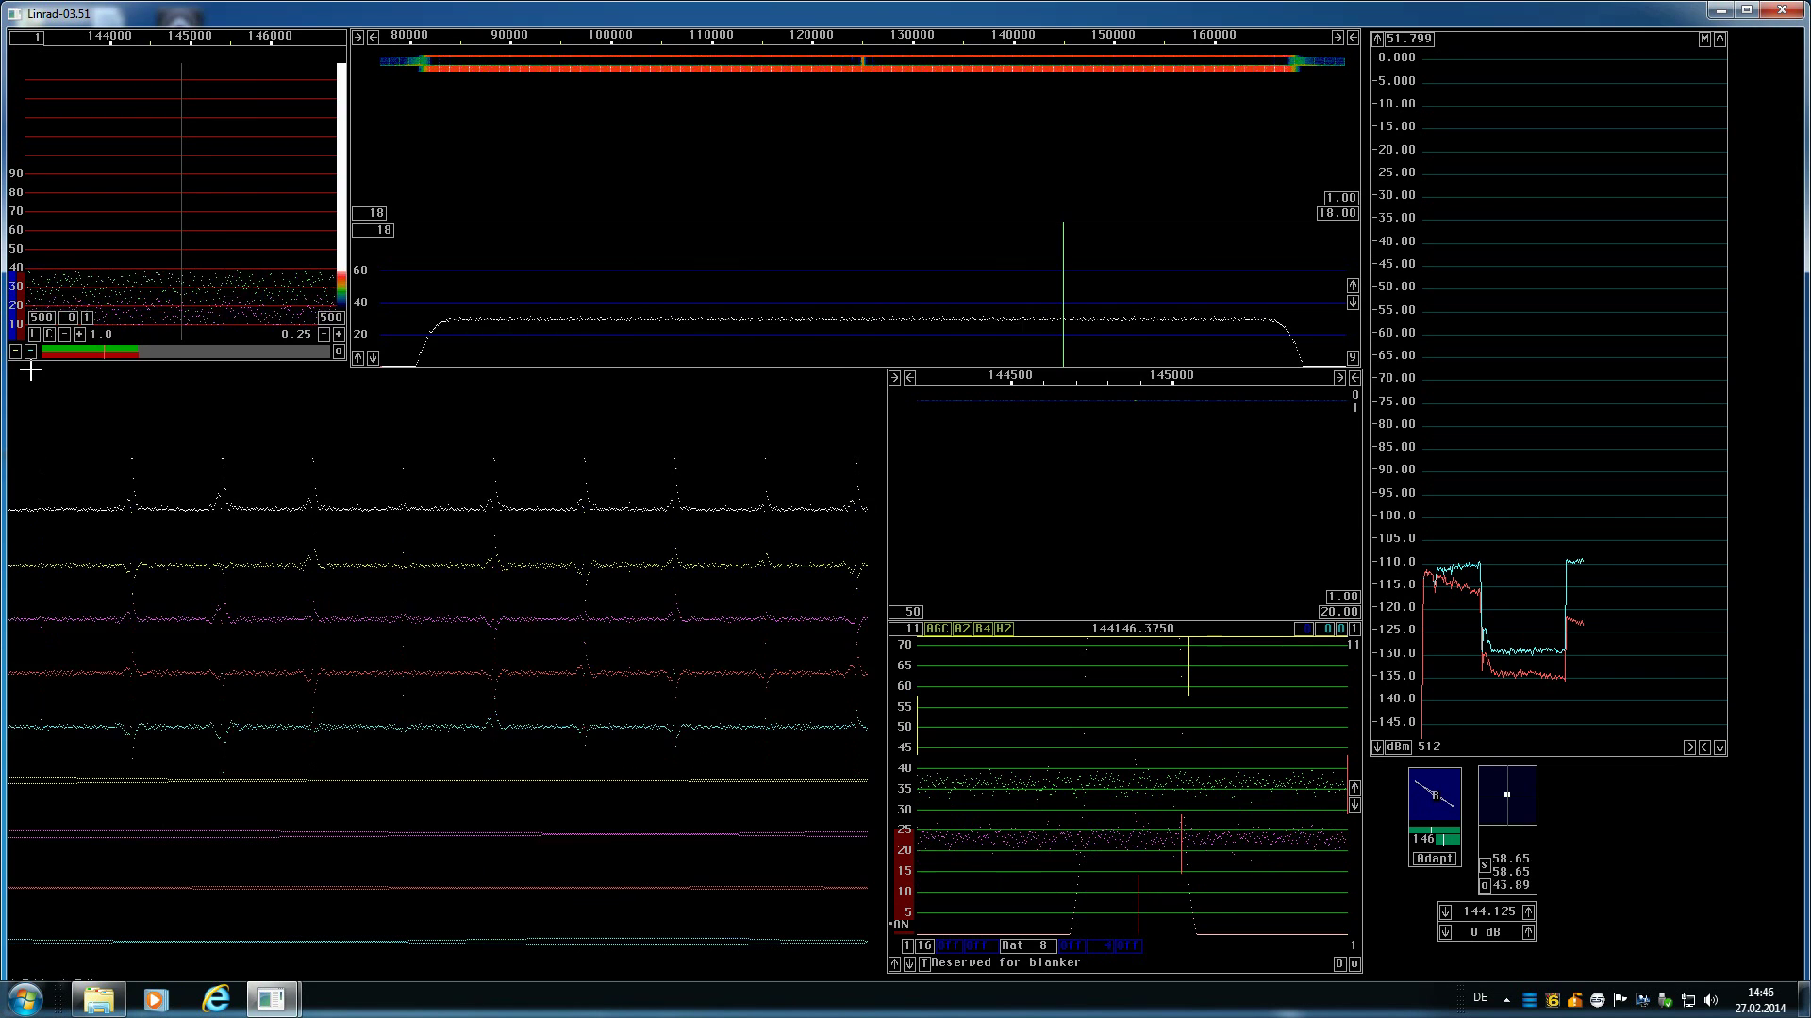
click(31, 353)
click(31, 353)
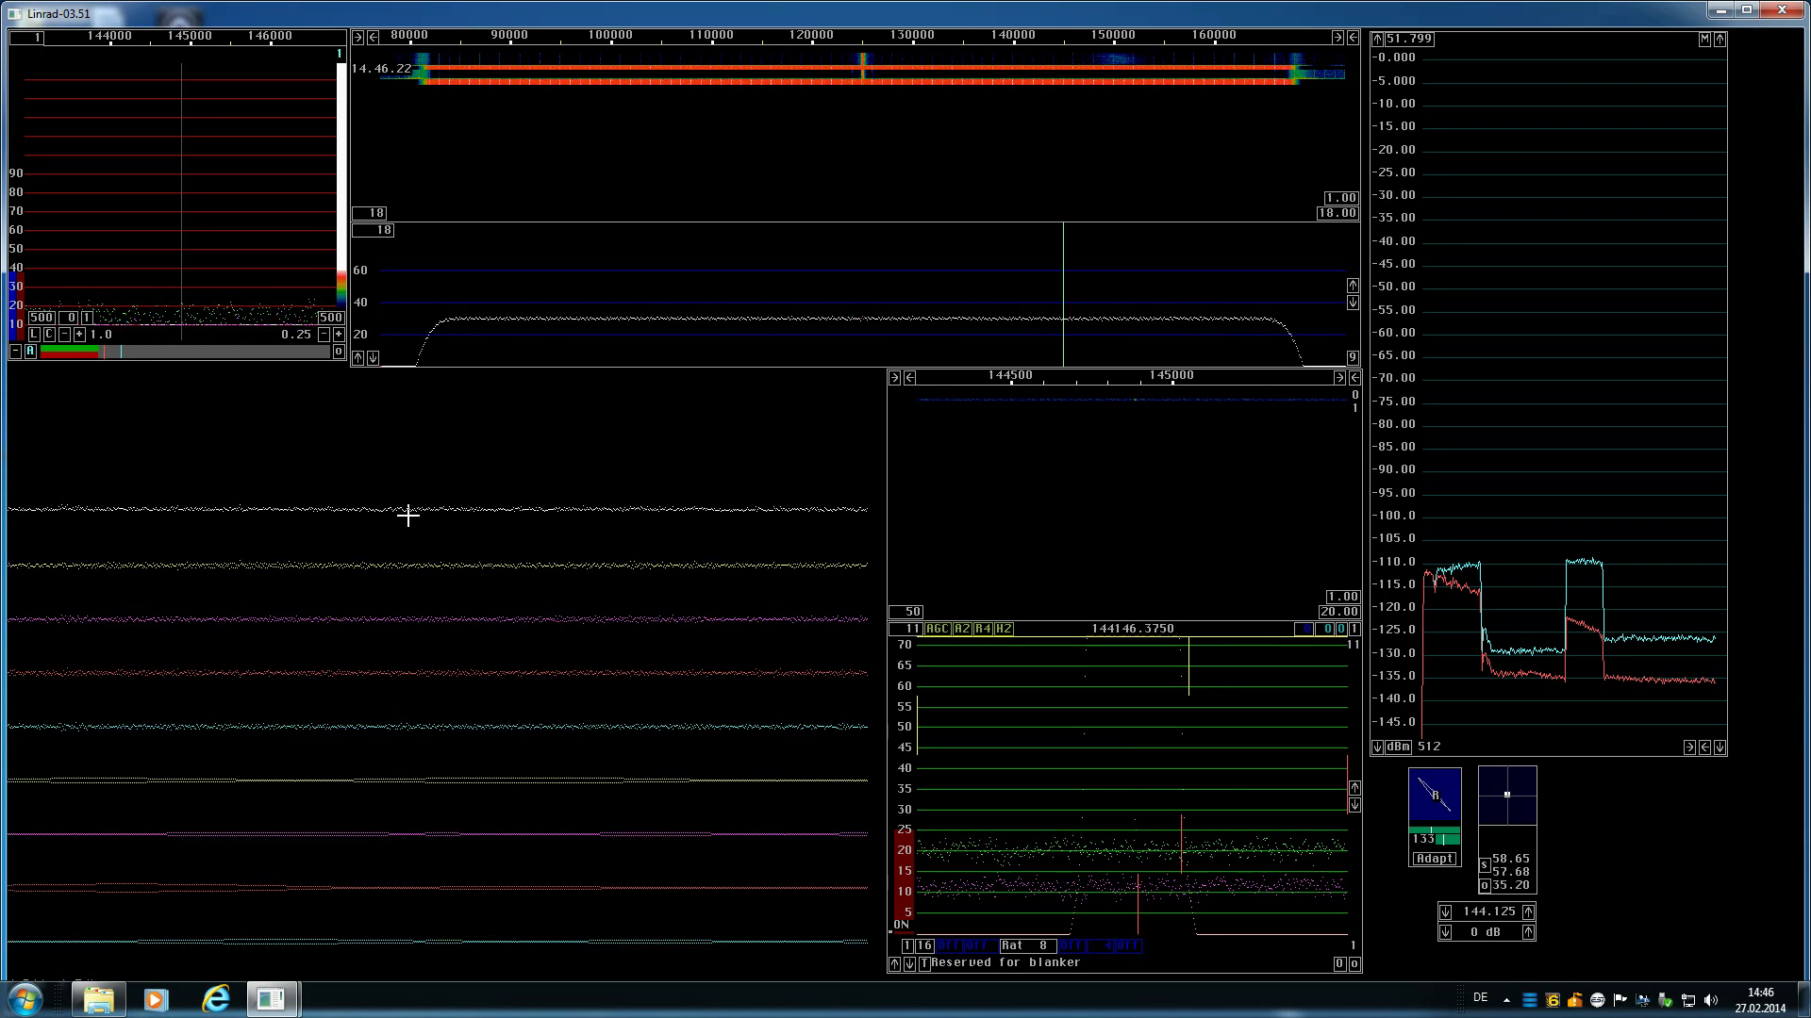
click(31, 351)
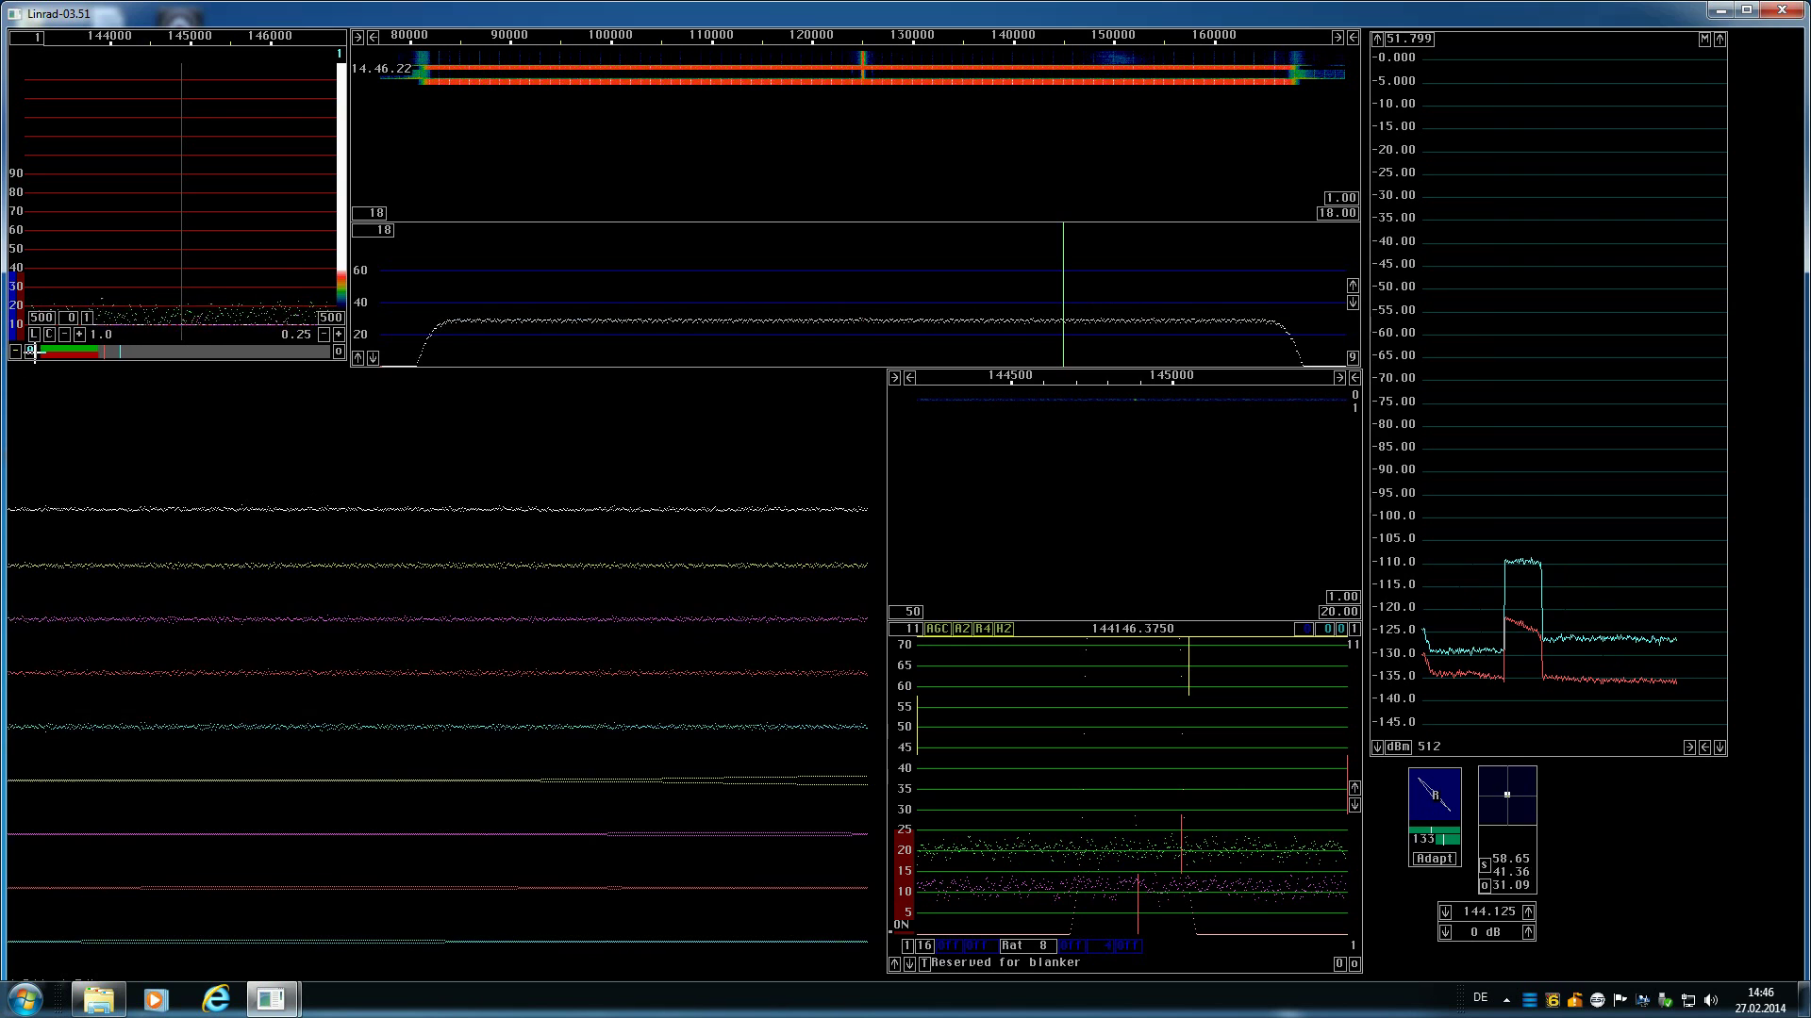
click(31, 350)
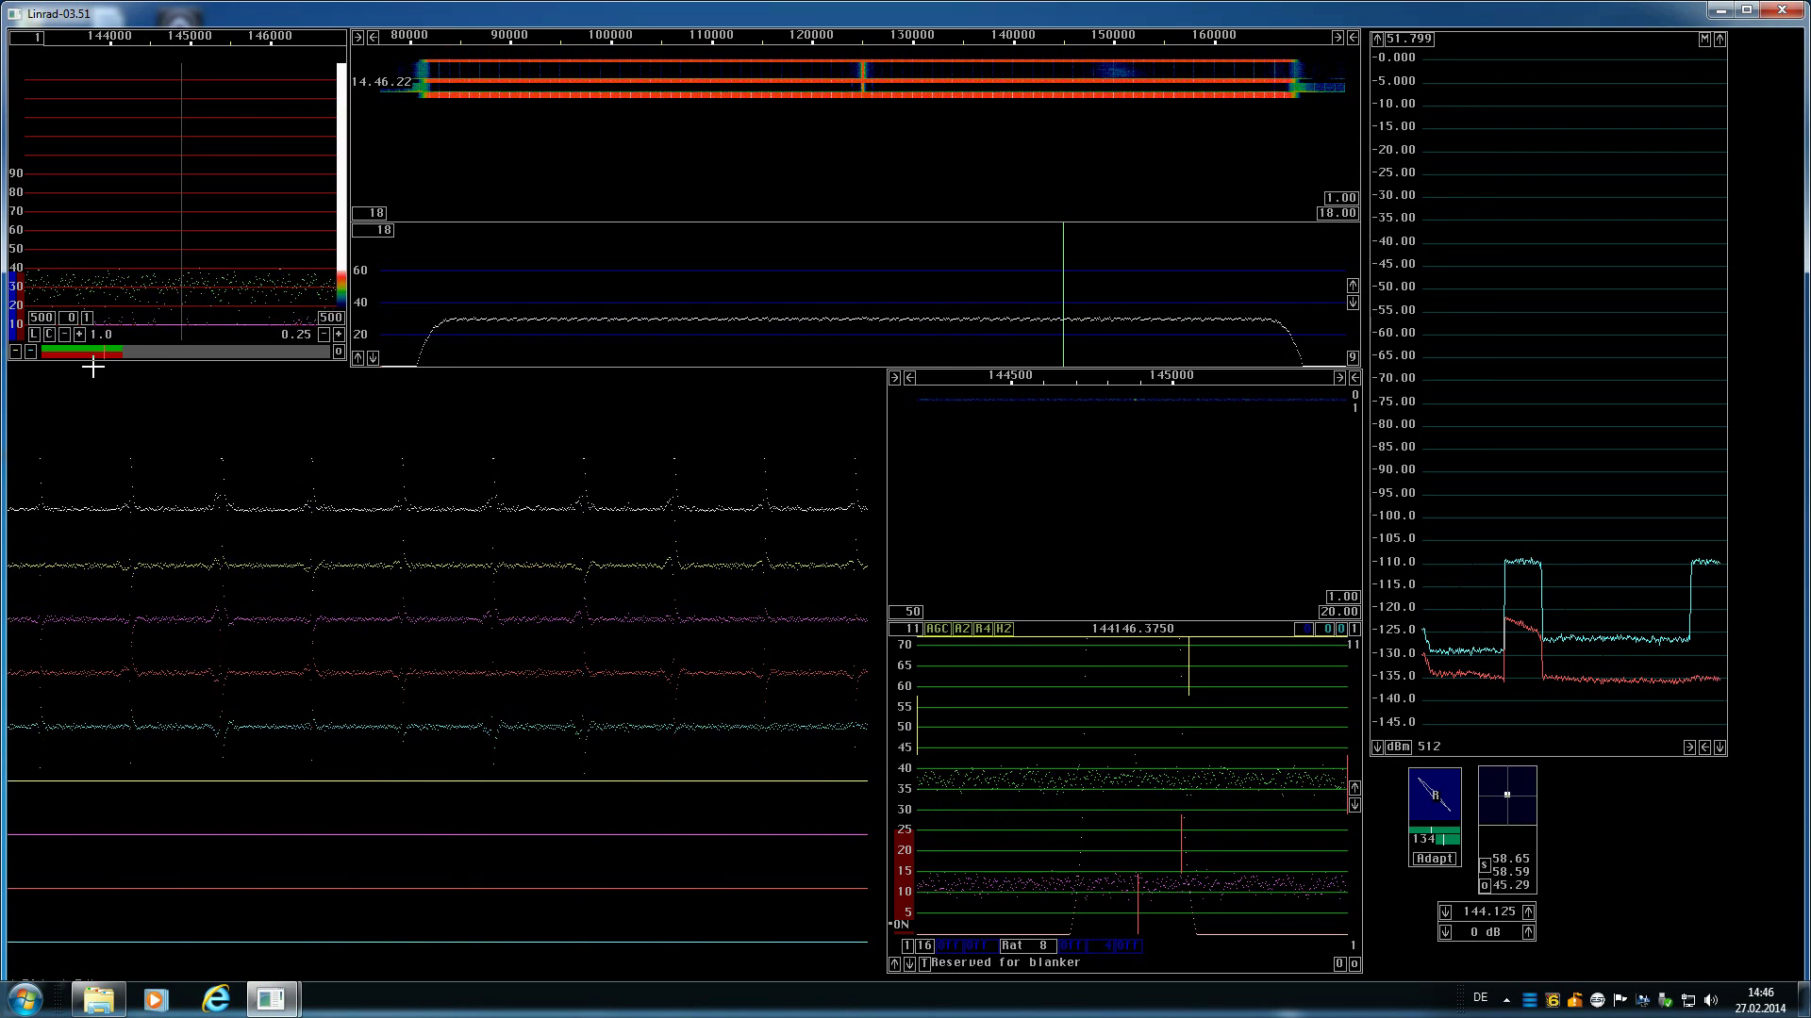
Enable the smart and dumb noise blankers together, both in automatic mode.
click(31, 350)
click(31, 350)
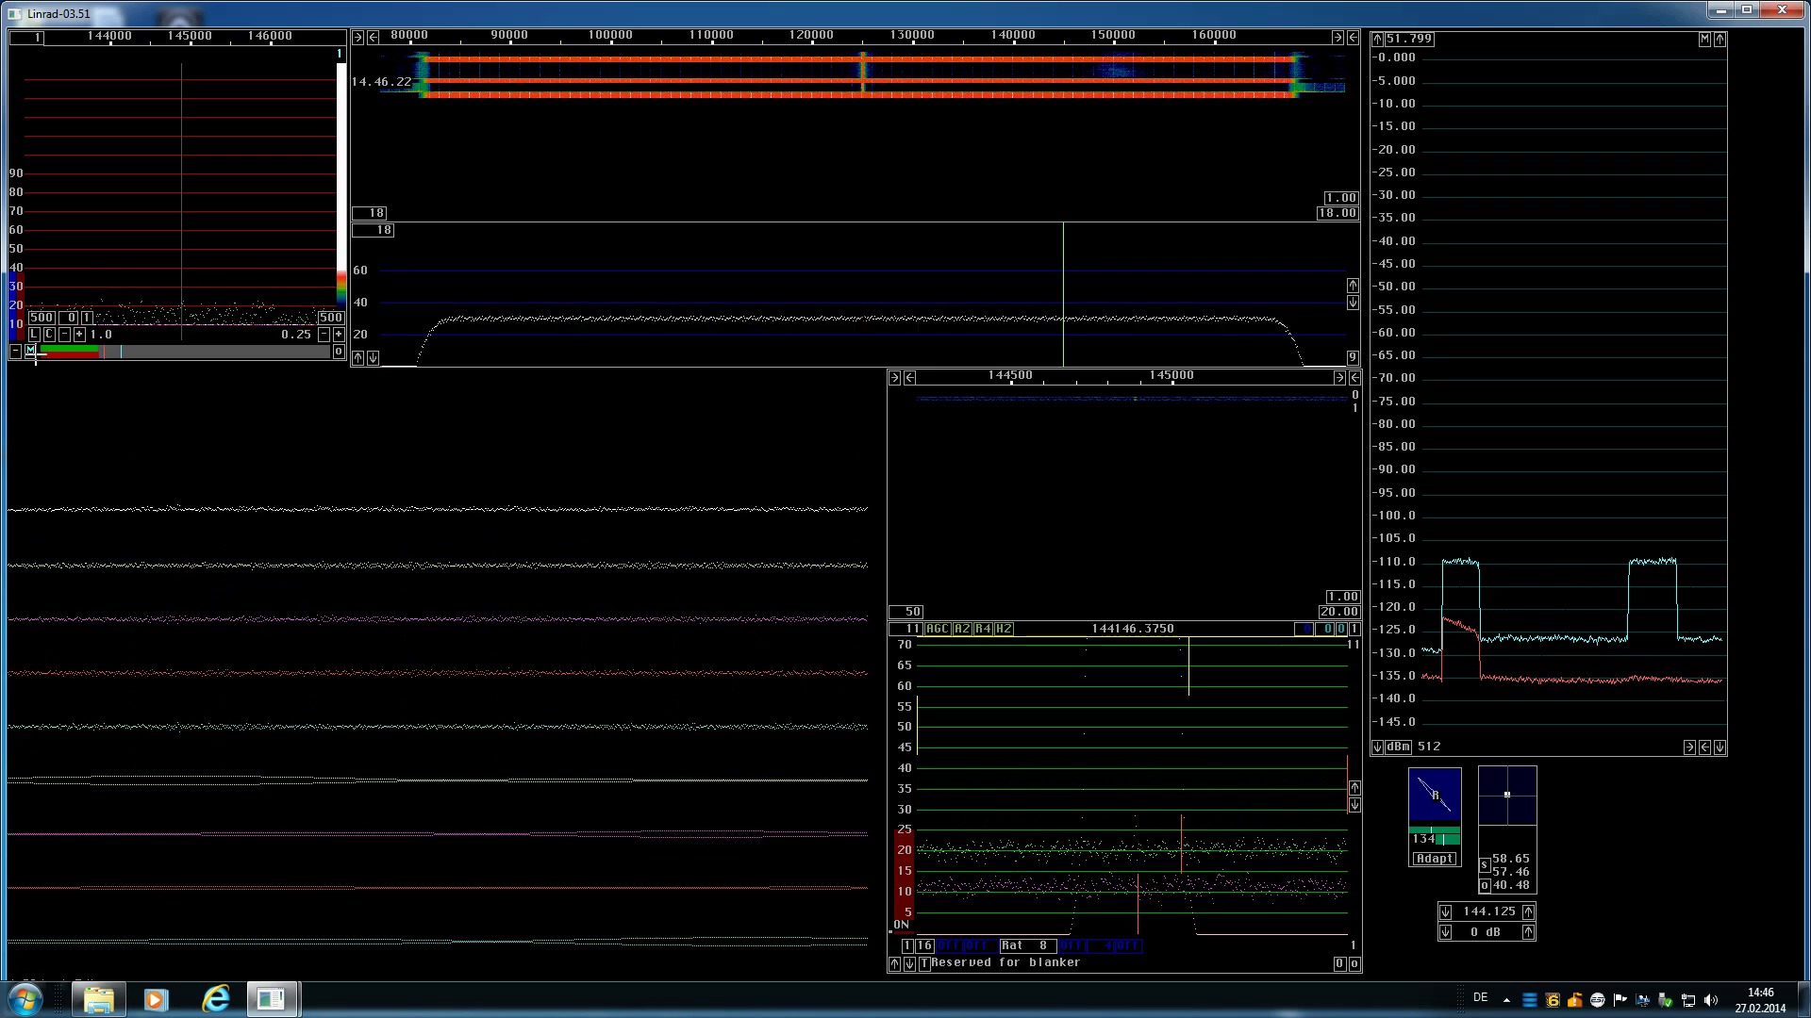
click(17, 352)
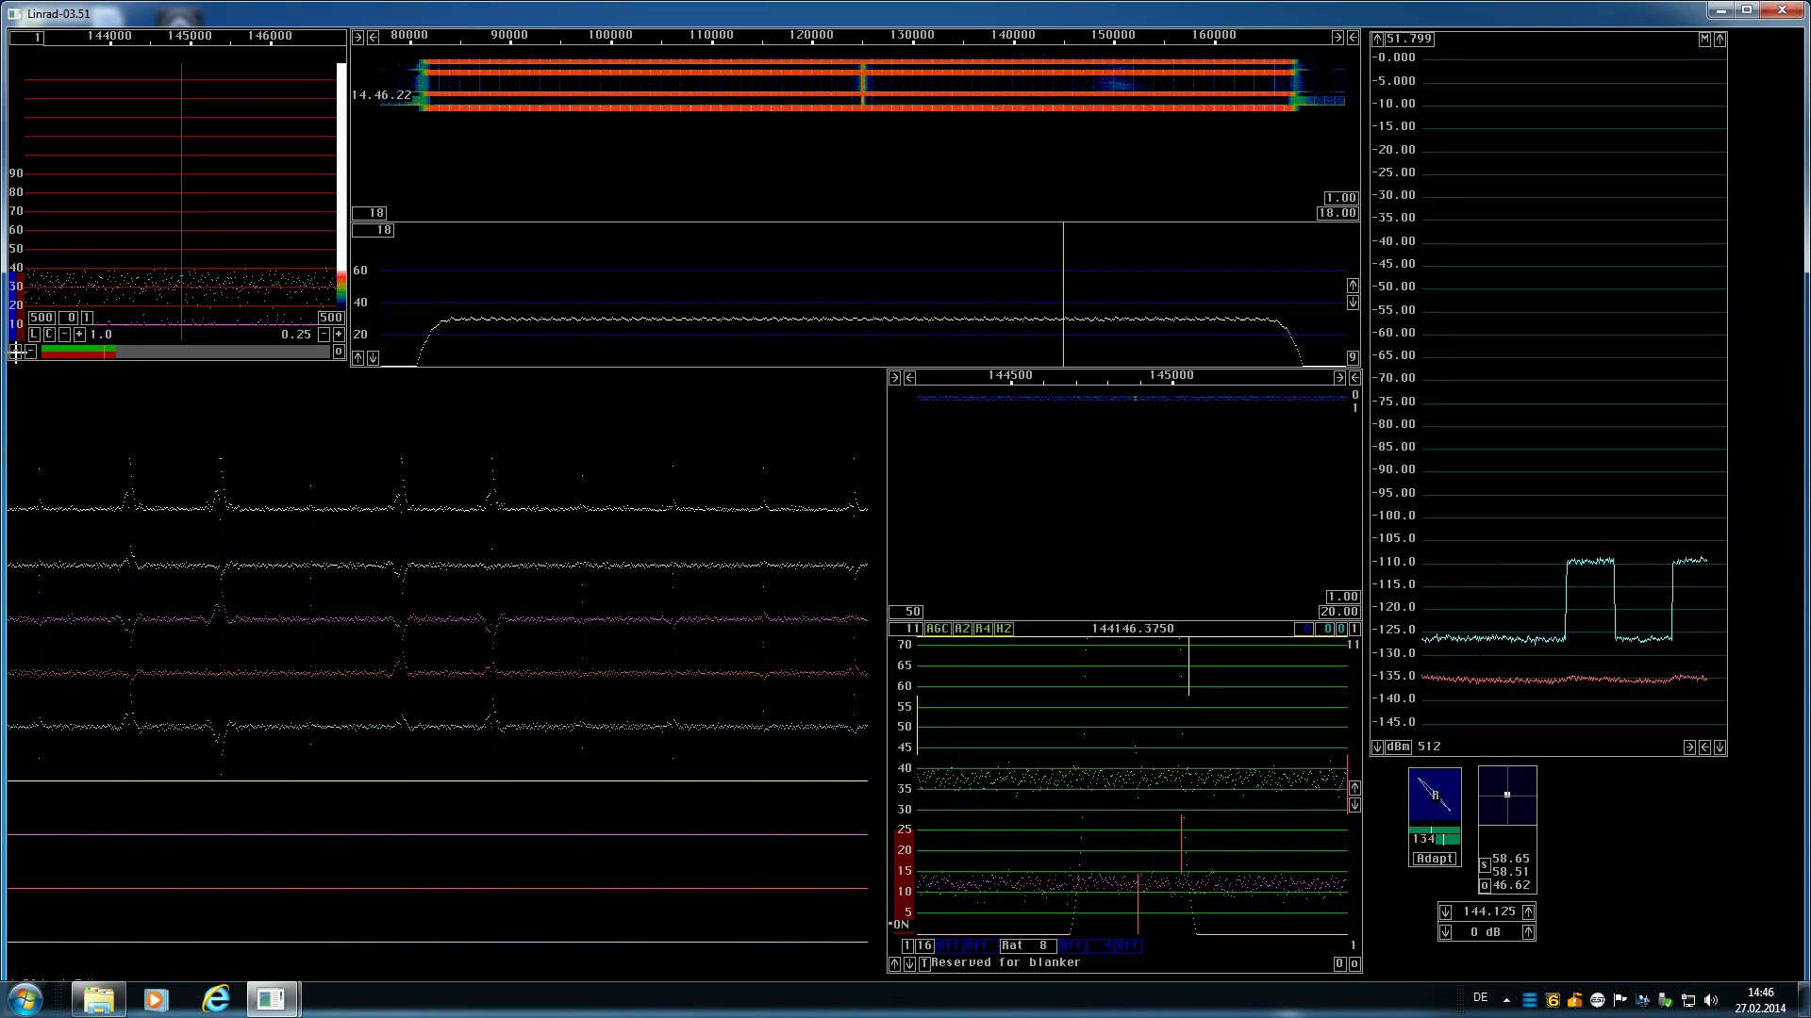
click(17, 352)
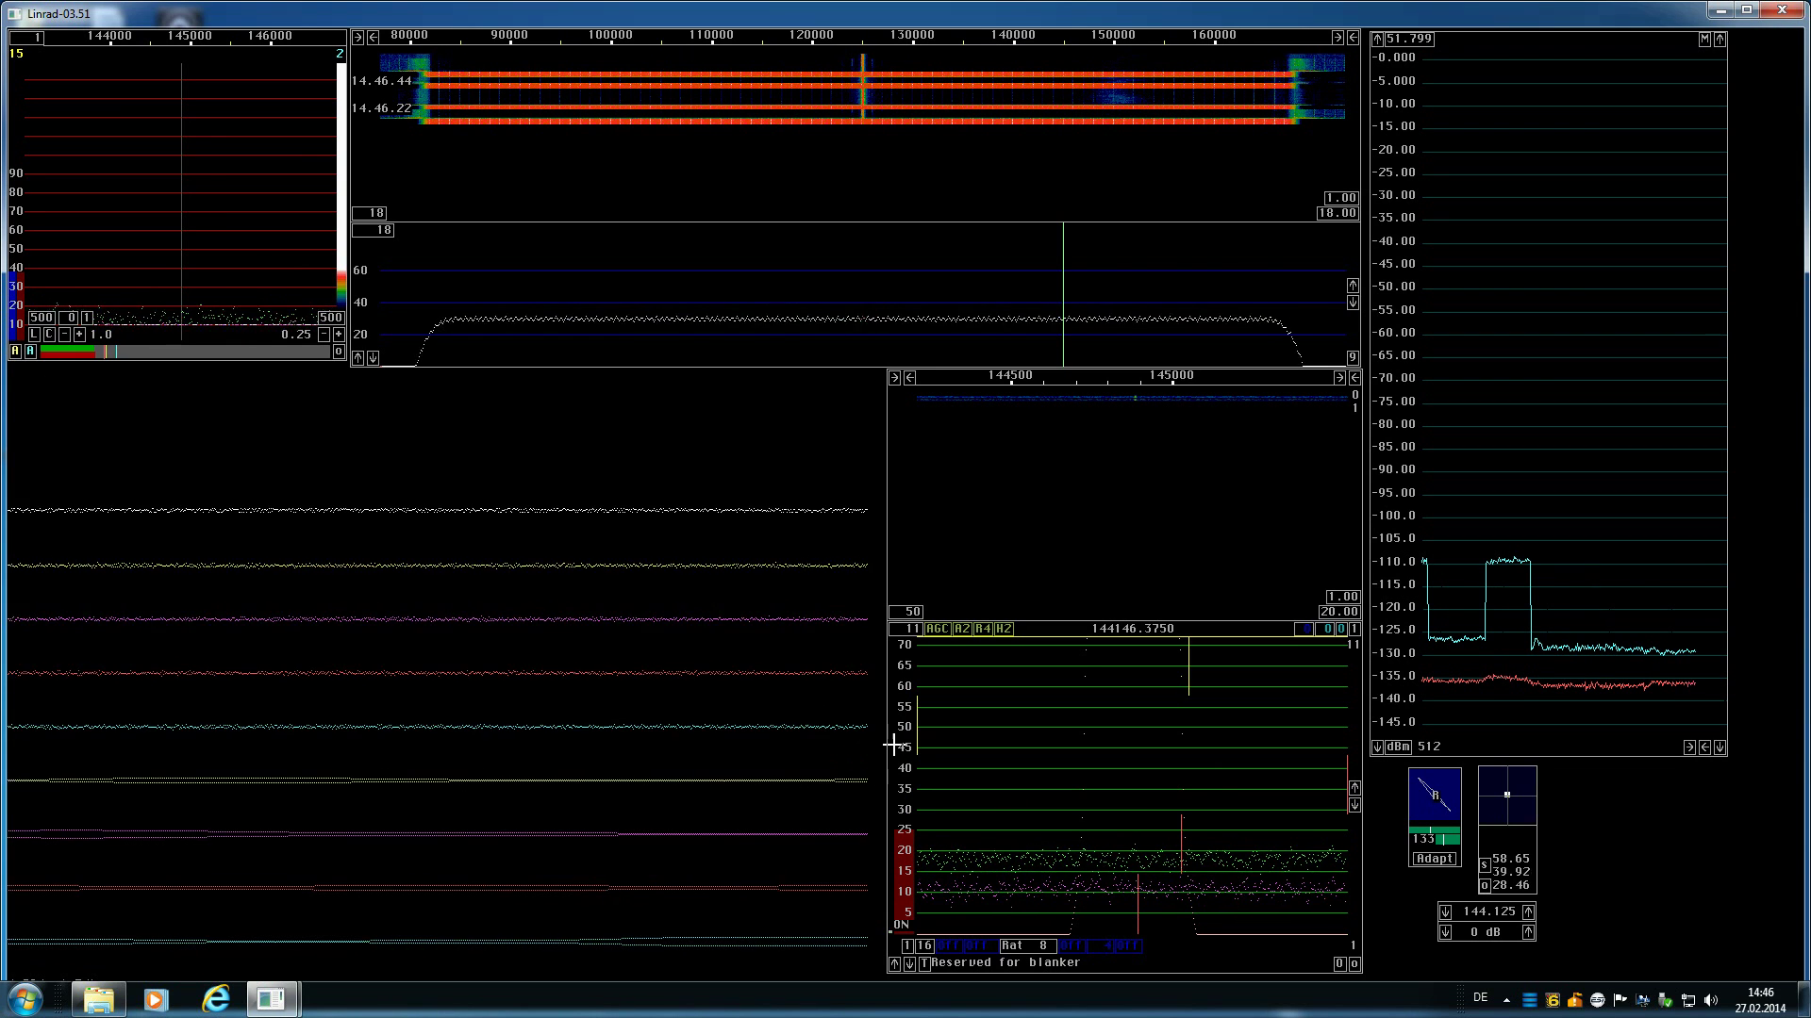
Adjust the volume bar of the baseband graph and close Linrad.
click(908, 809)
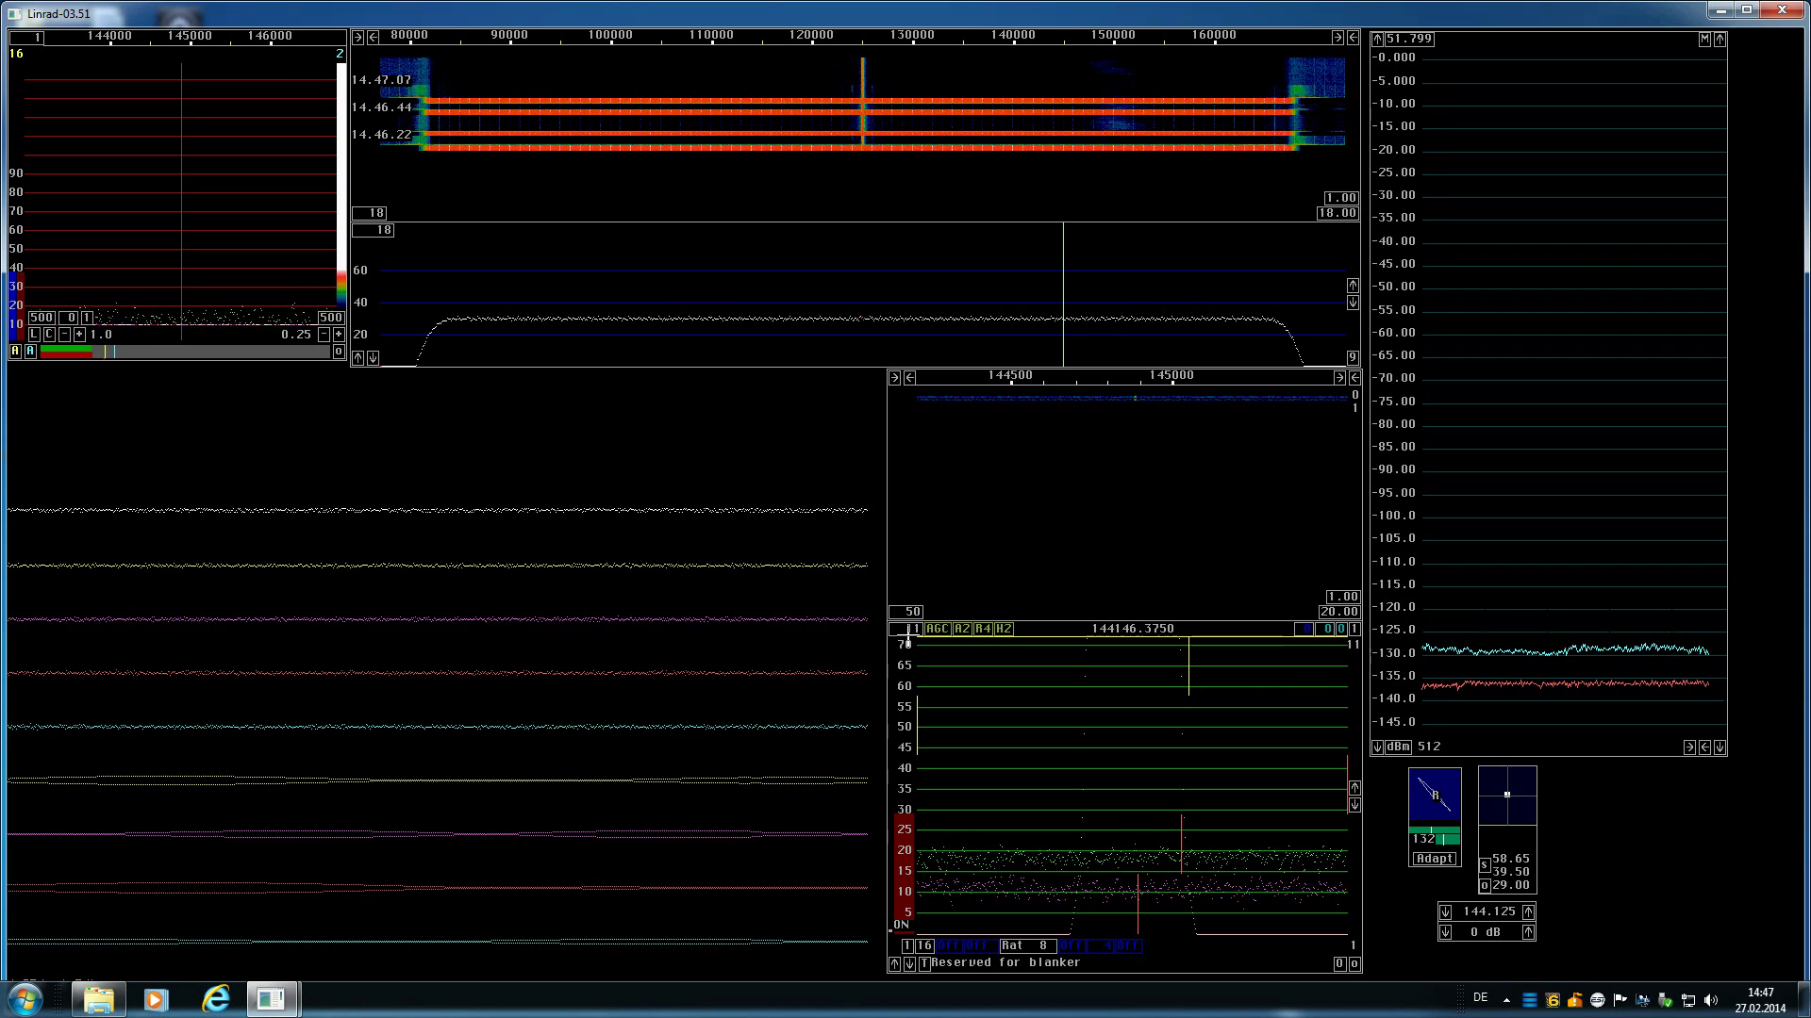
click(1783, 12)
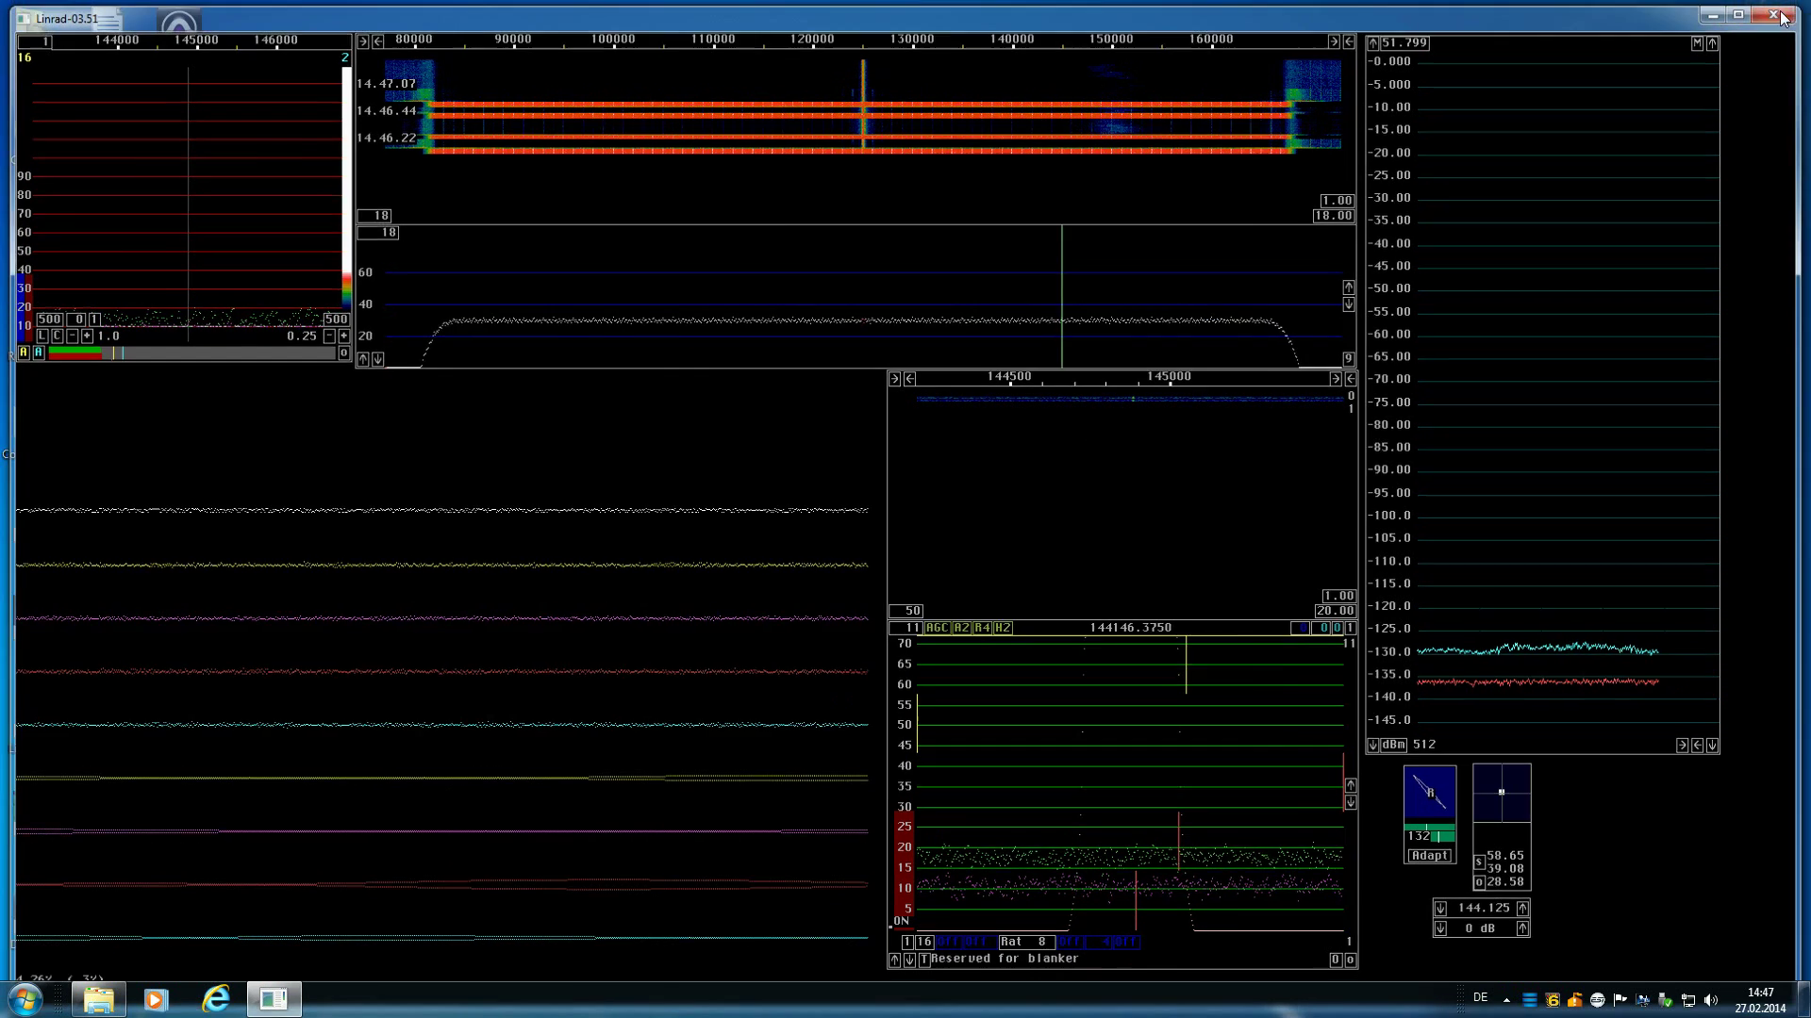